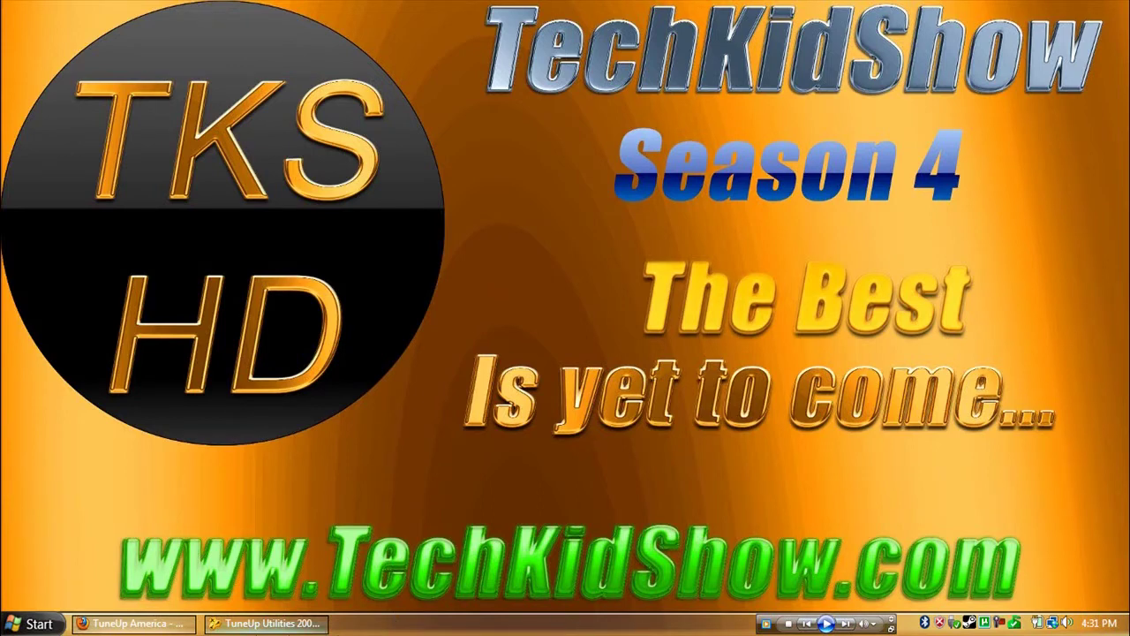
Restore the minimized TuneUp Utilities 2009 window from the taskbar to its Start page
click(304, 583)
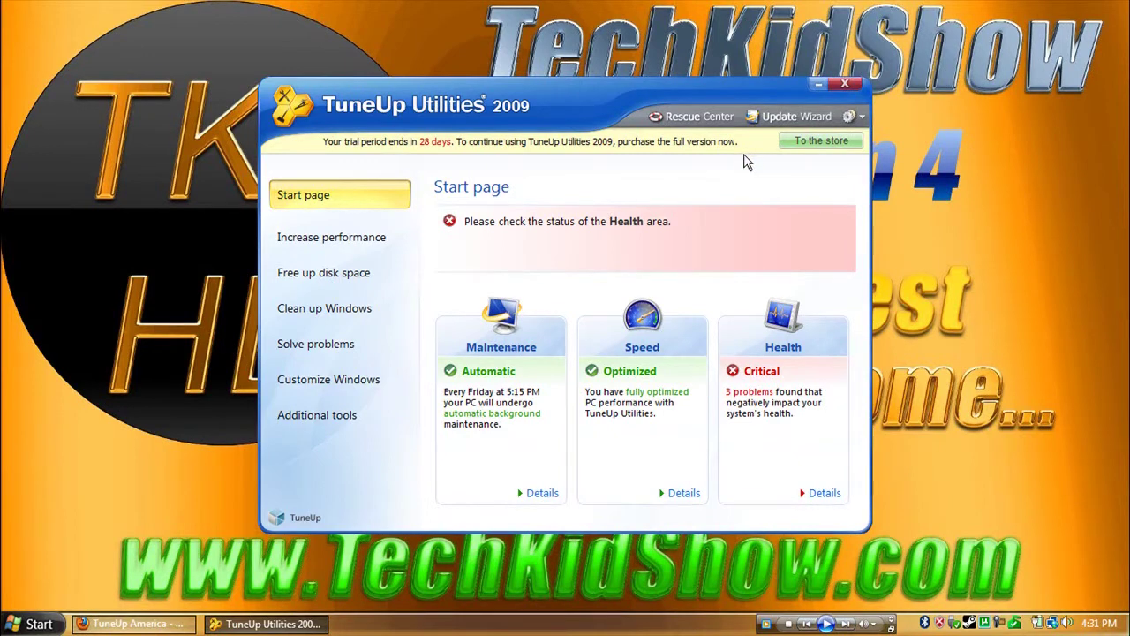
Show the Customize Windows page with its TuneUp Styler and System Control options
click(353, 389)
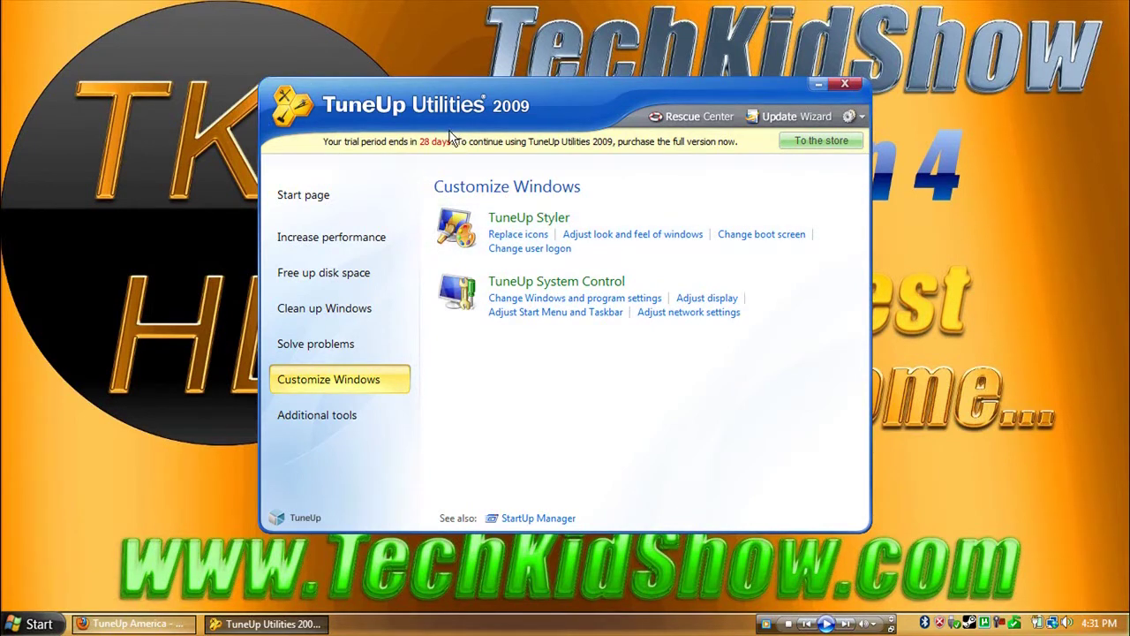
Apply the dark TKS persona to Firefox, then minimize the browser
click(148, 627)
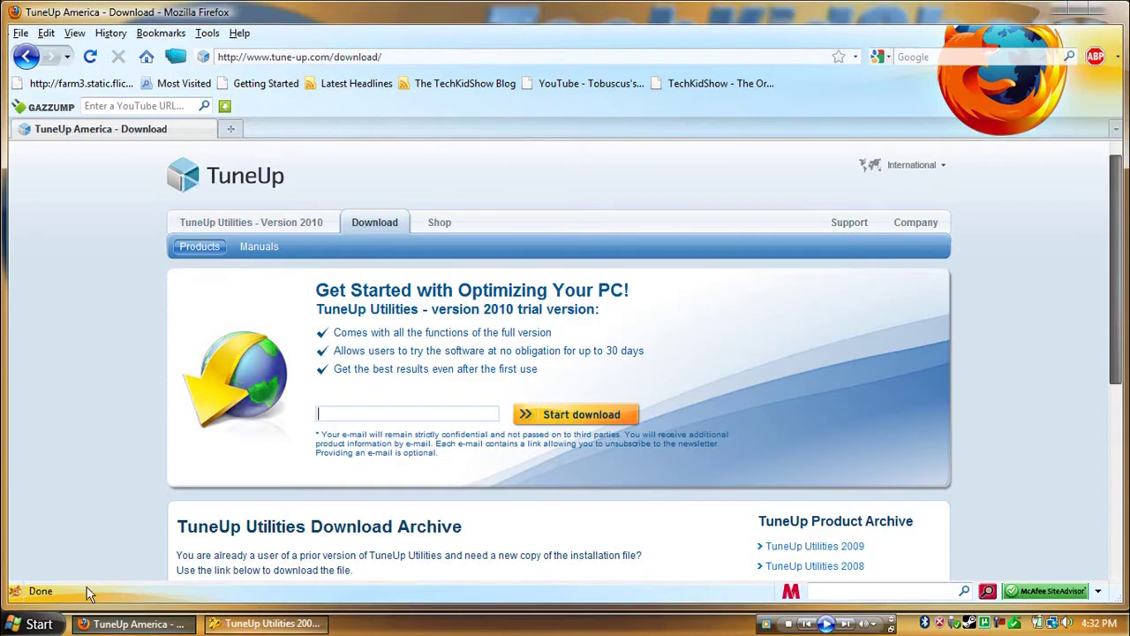
click(15, 591)
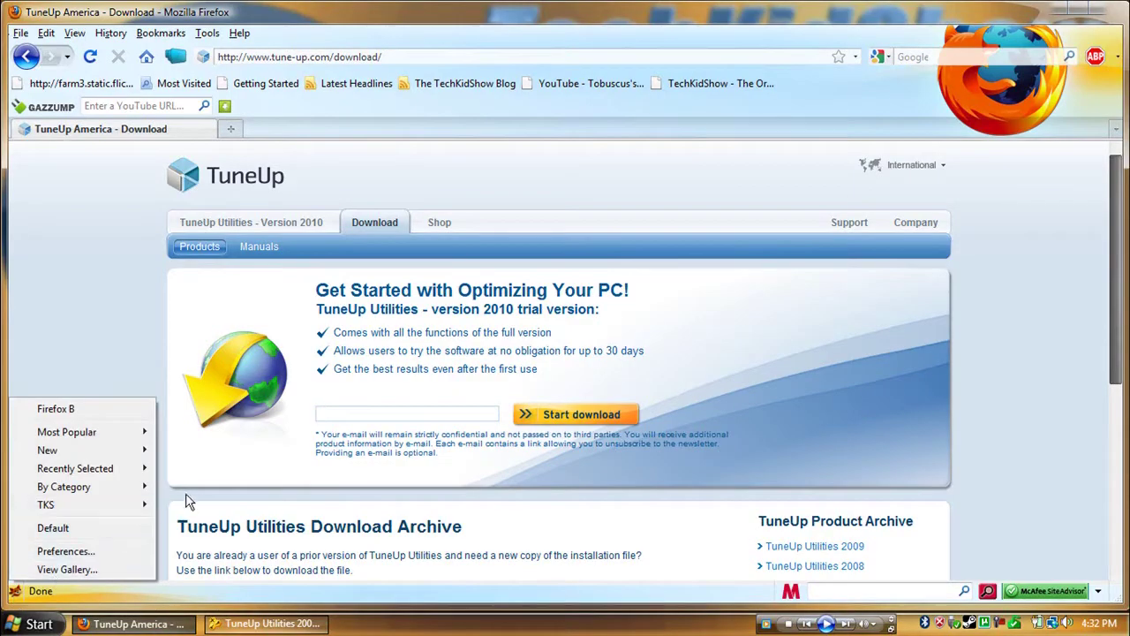
click(200, 512)
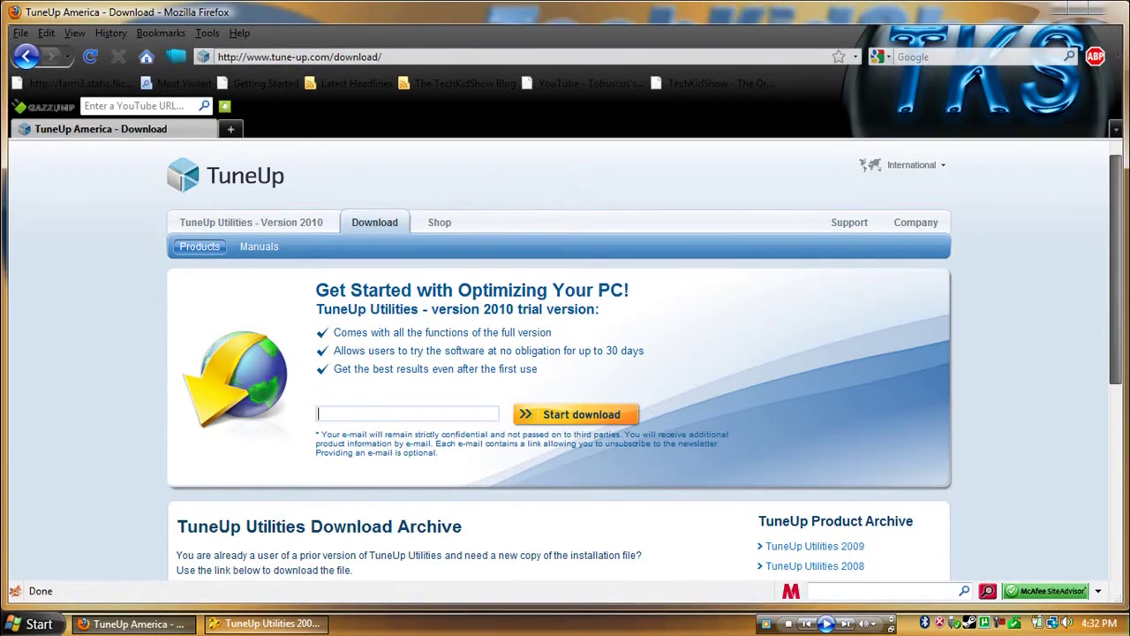
click(1076, 10)
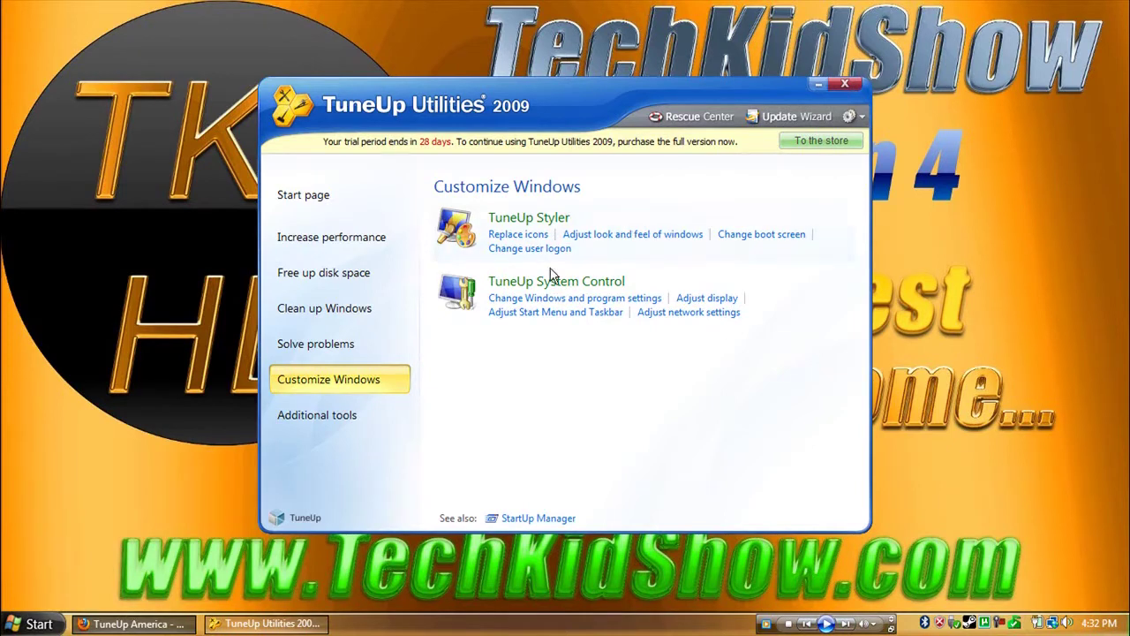
Return to Customize Windows and reposition the TuneUp Styler window on screen
click(301, 202)
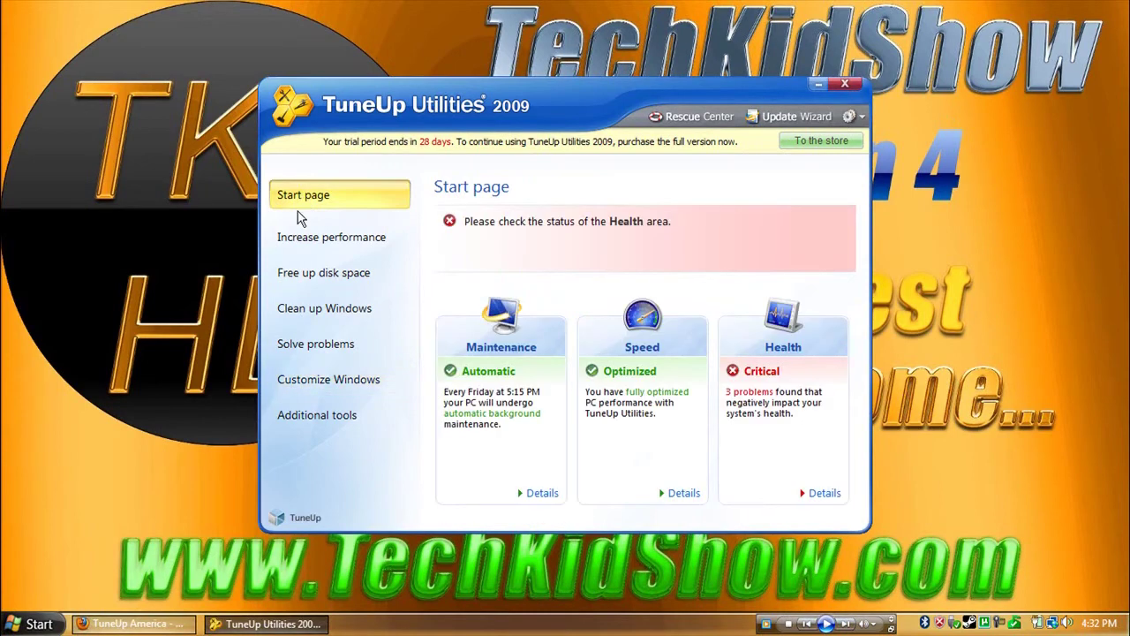
click(305, 378)
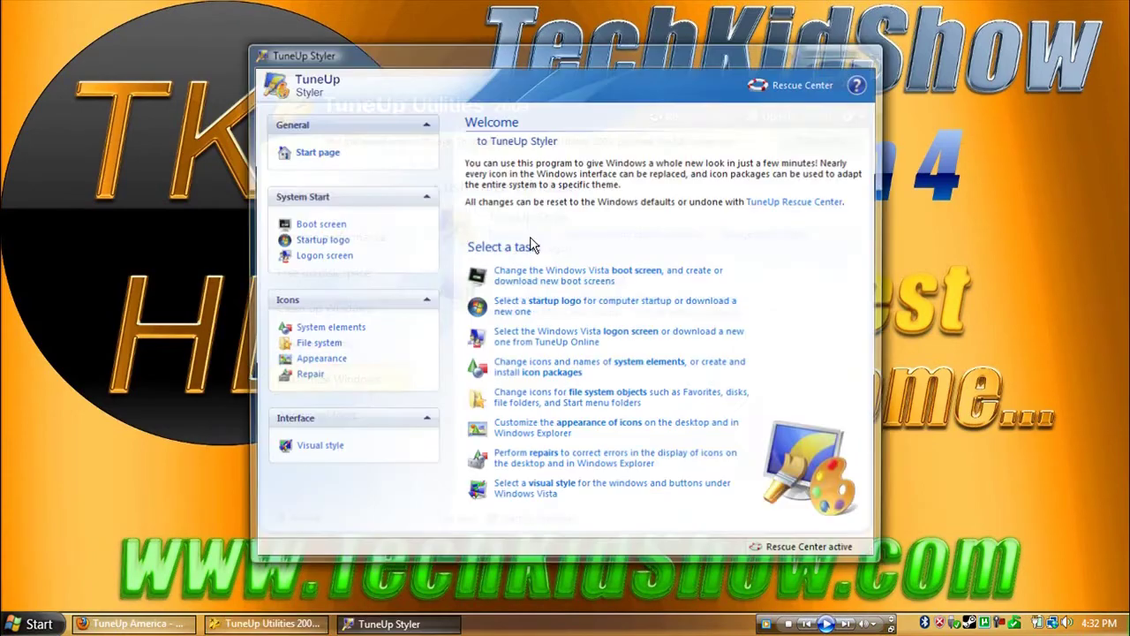
drag(618, 60, 645, 69)
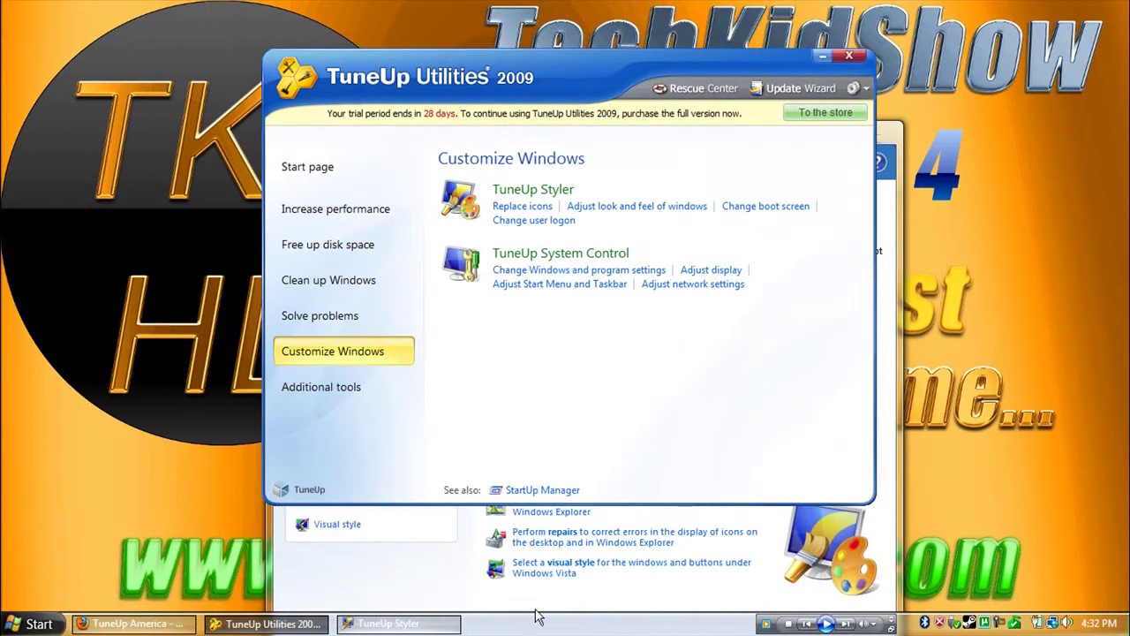
click(446, 623)
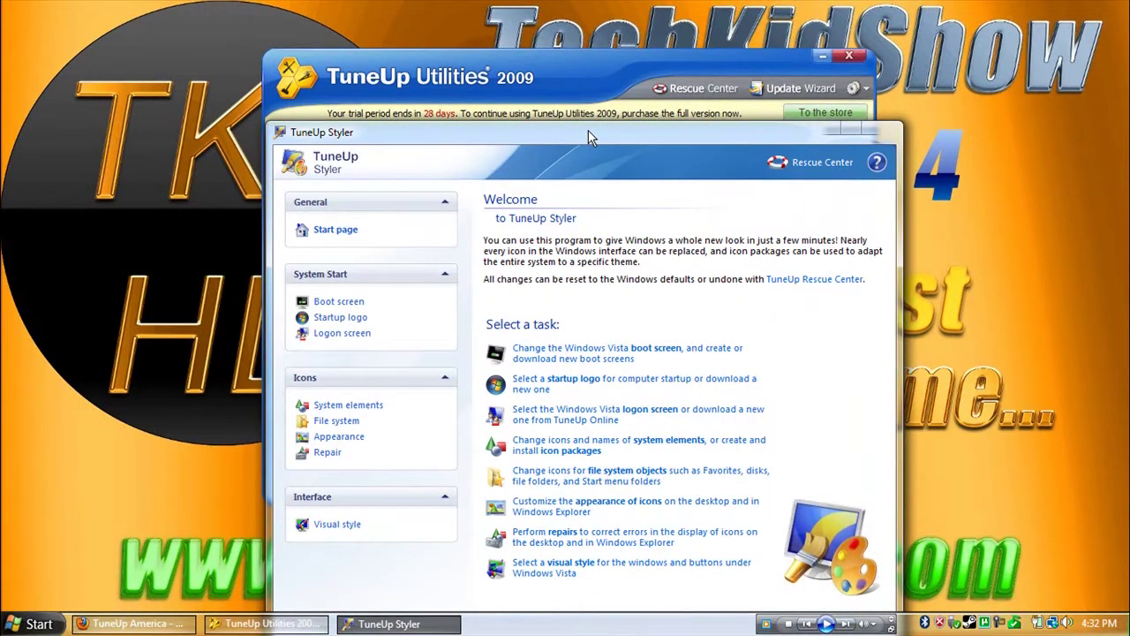
drag(588, 130, 595, 66)
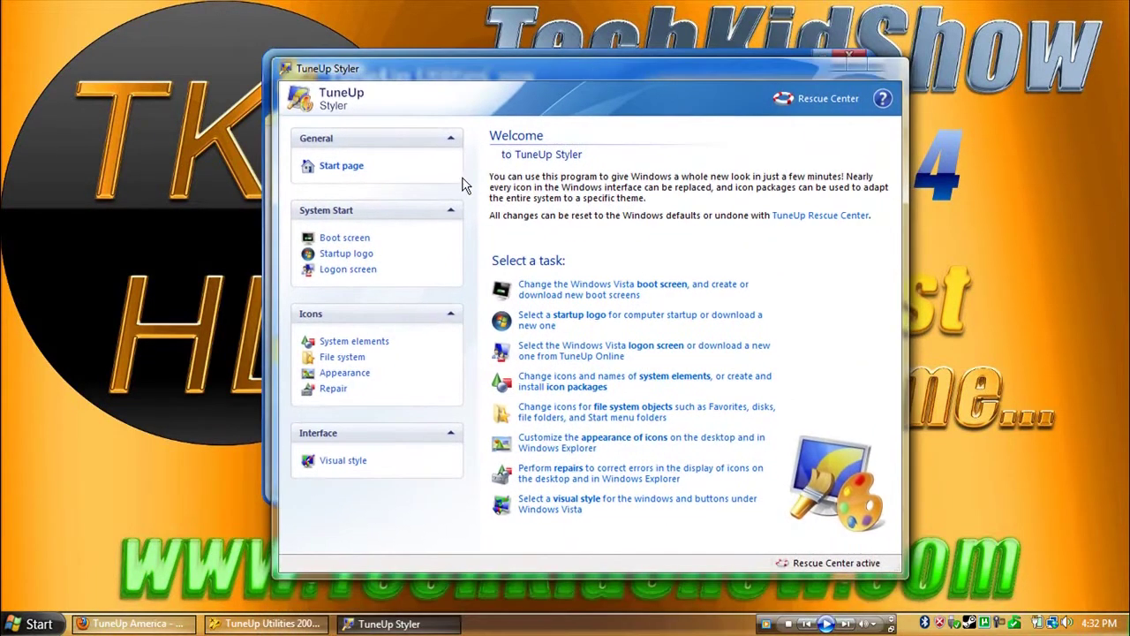
On the Boot screen page, view the Windows default boot screen in a large preview
click(336, 238)
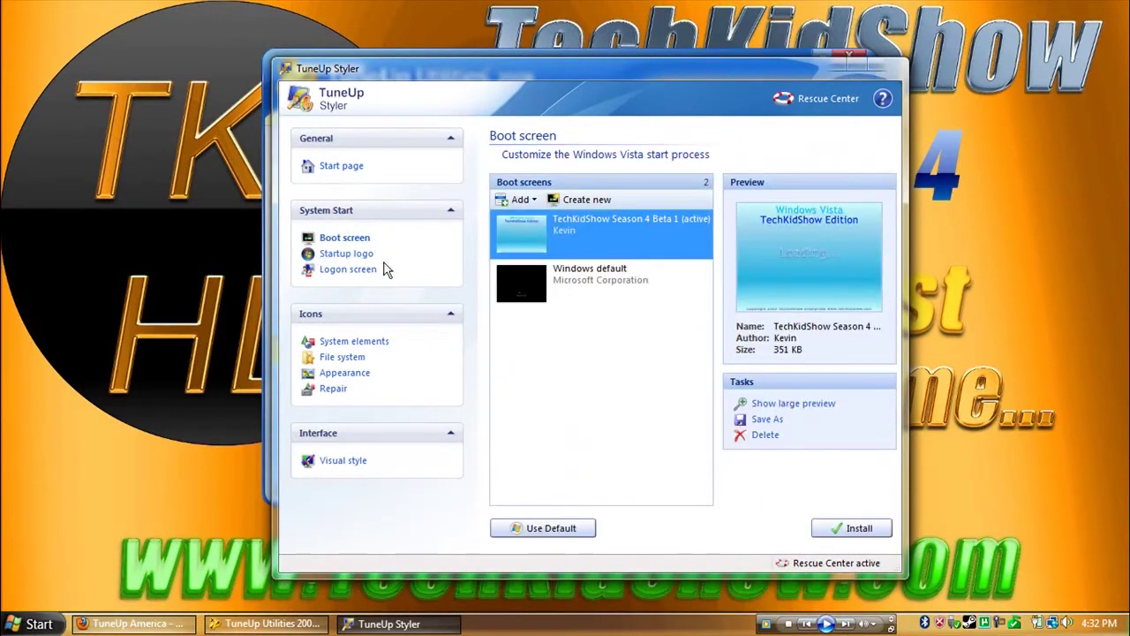
click(583, 271)
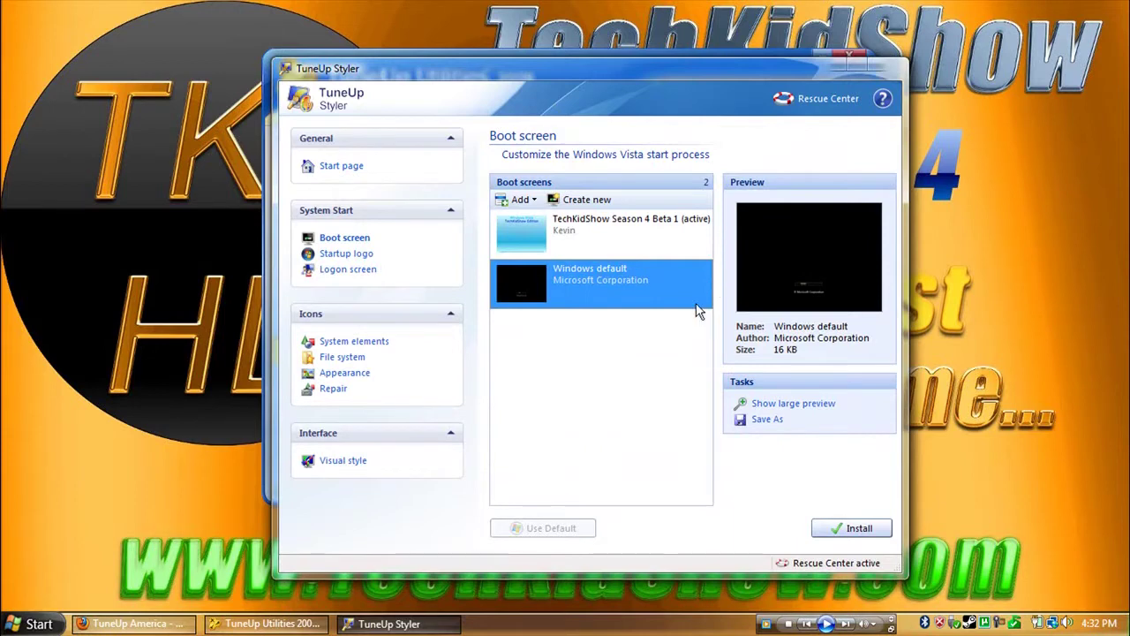
click(794, 402)
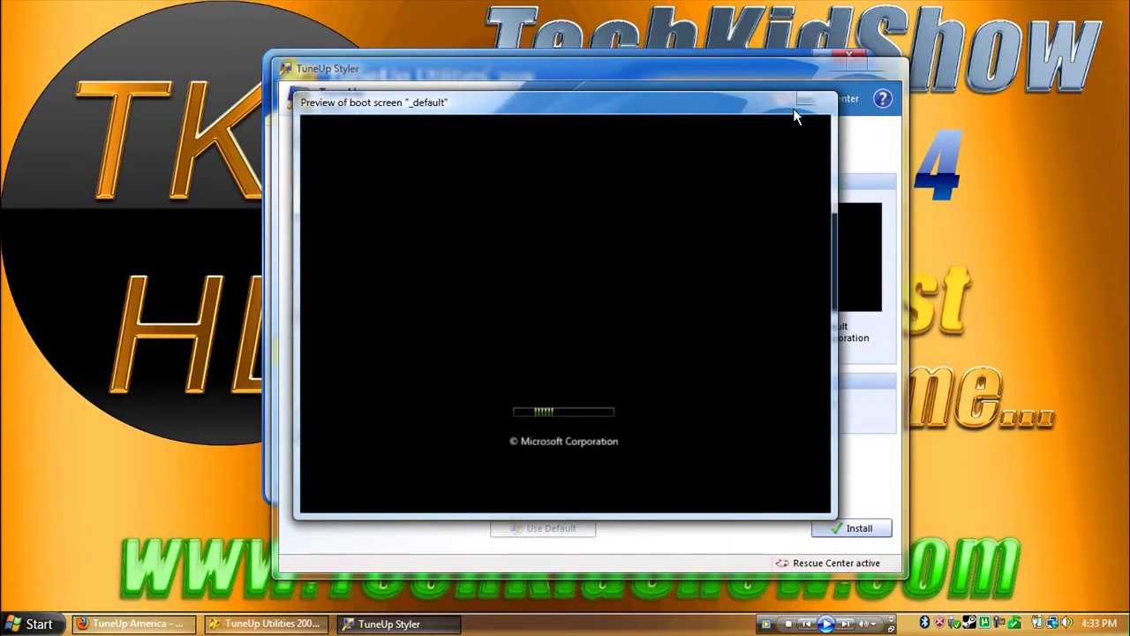
click(804, 99)
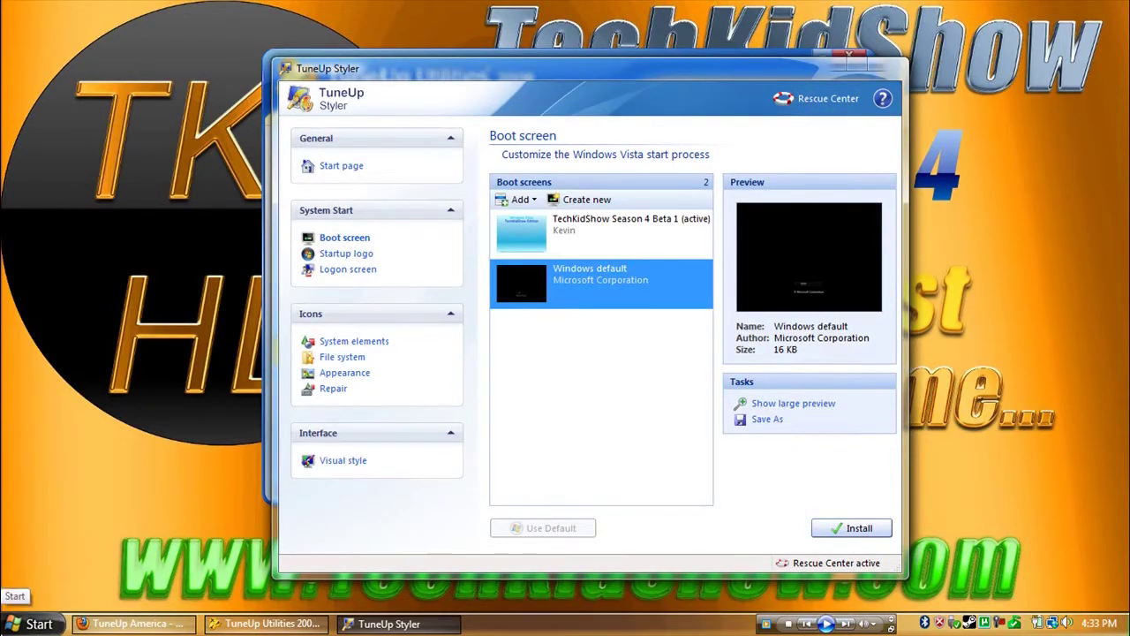
click(27, 623)
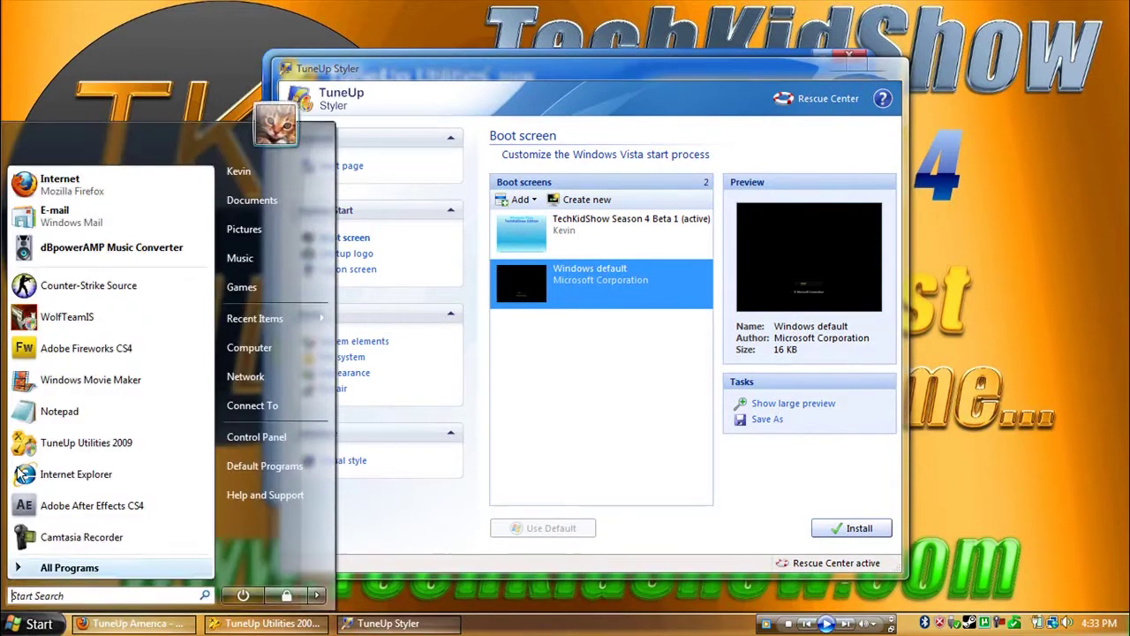
Launch Adobe Fireworks CS4 and open BootScreen Beta 1.png
click(115, 349)
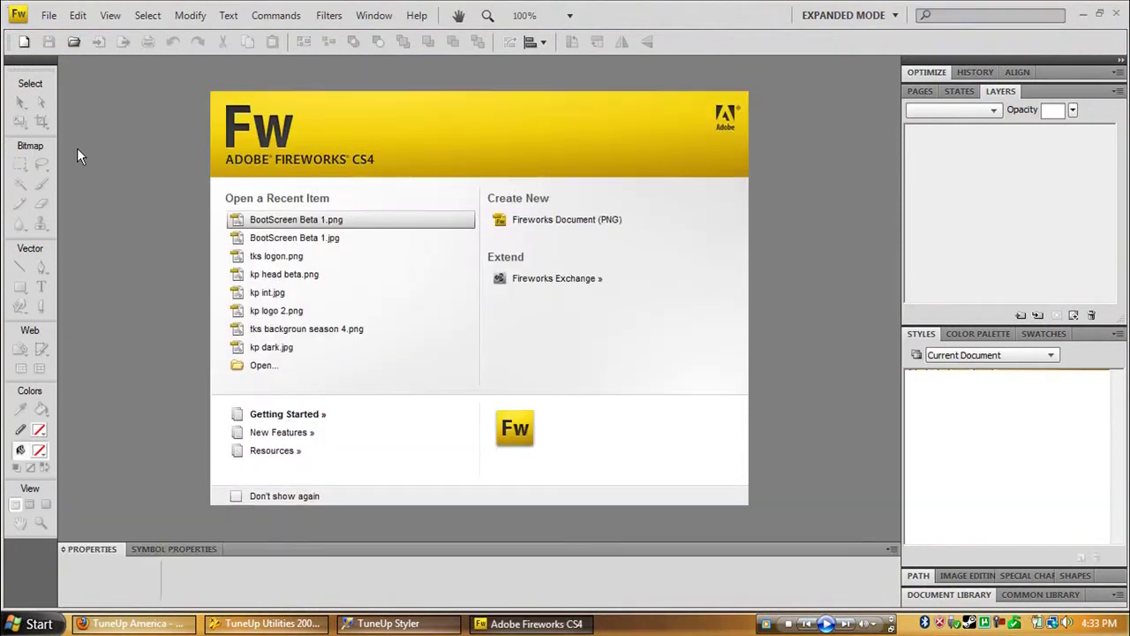
click(352, 221)
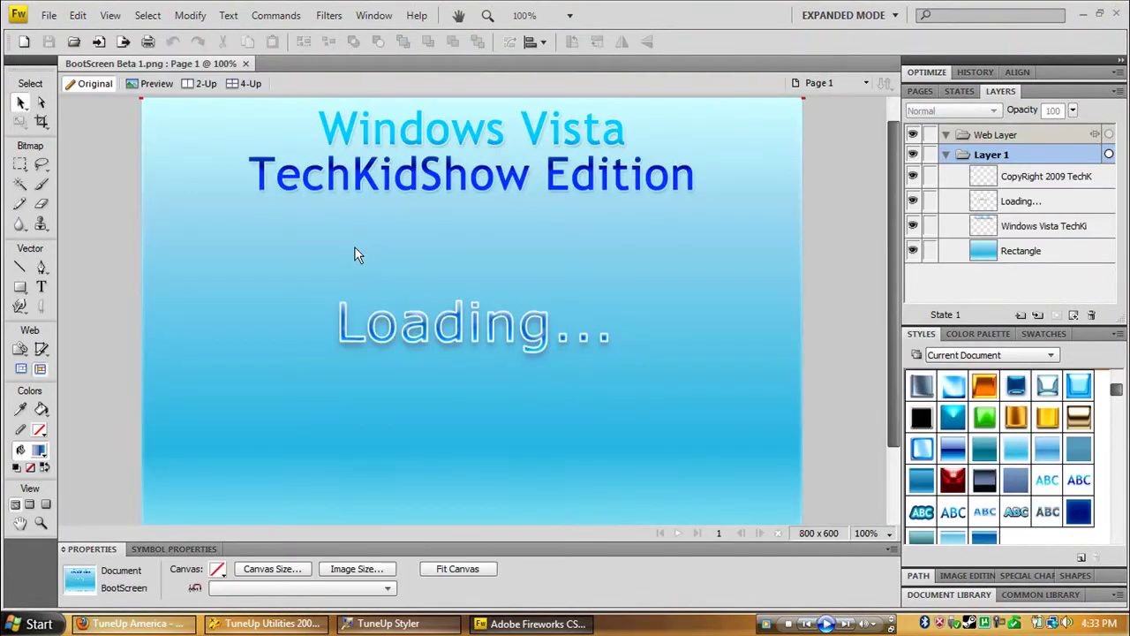
Style the background rectangle, trying Chrome 006 and Chrome 025 before settling on Plastic 048
scroll(470, 159, down, 2)
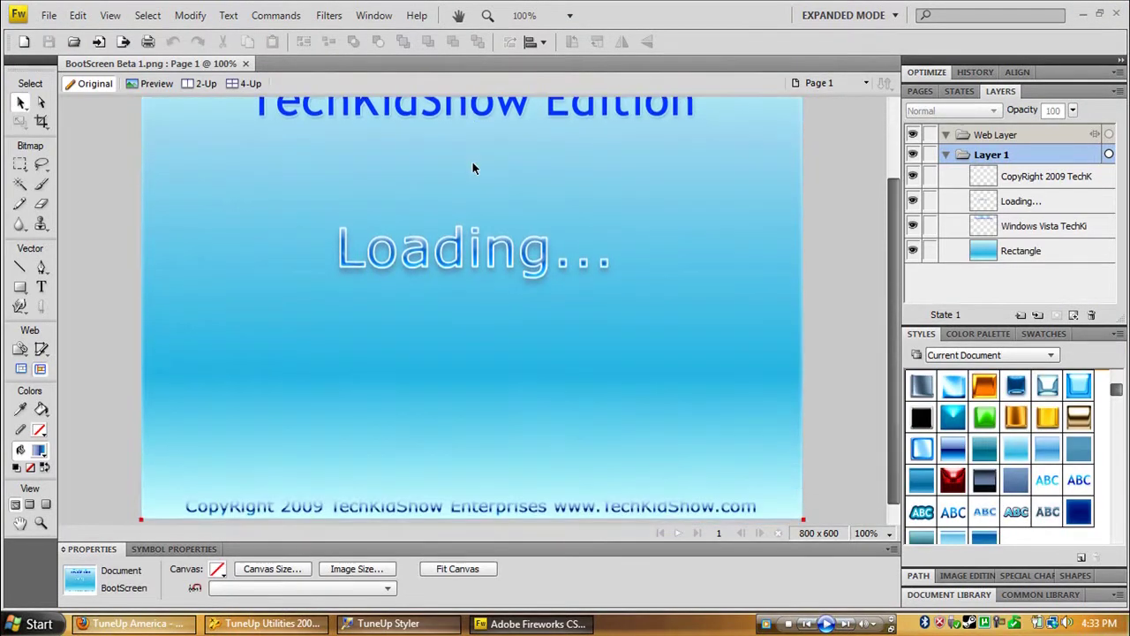
scroll(473, 169, down, 1)
scroll(632, 296, up, 2)
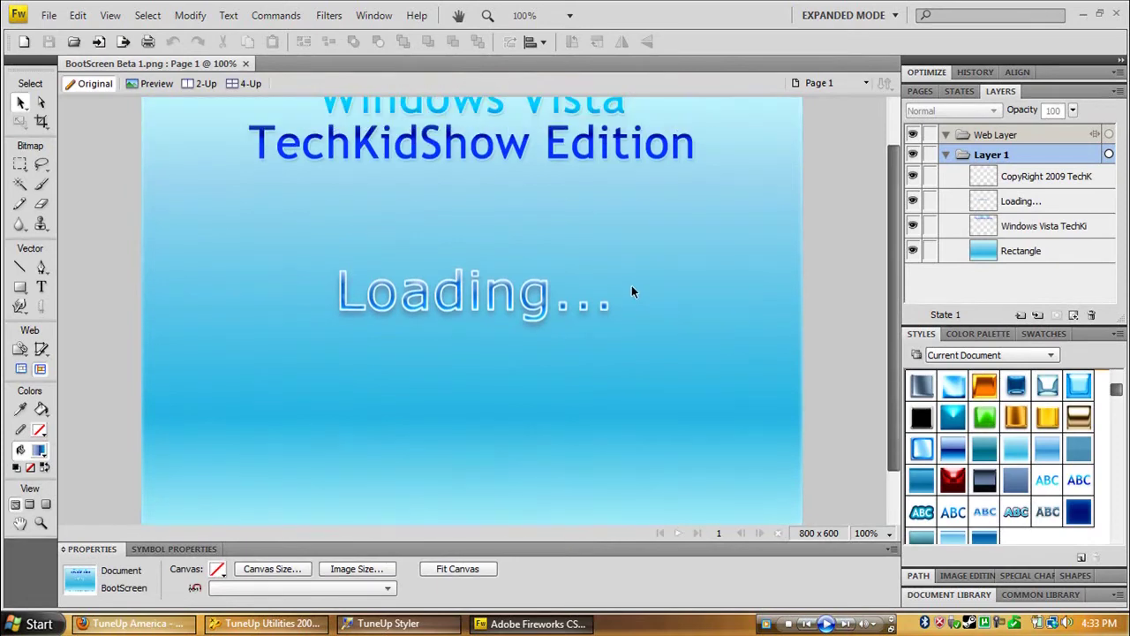
click(632, 287)
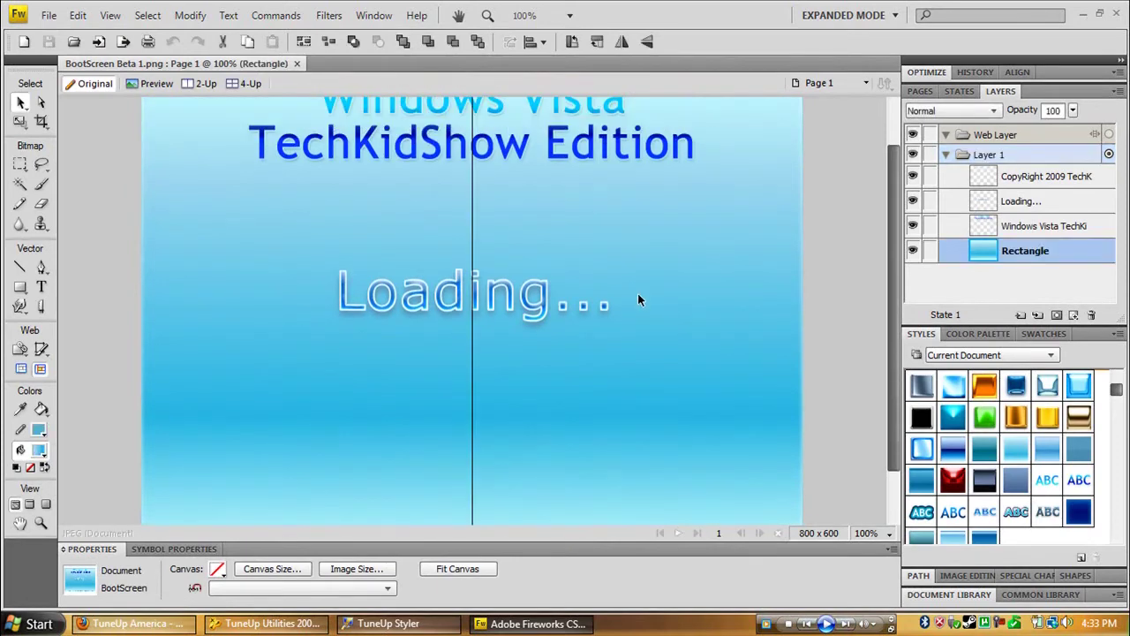
click(953, 452)
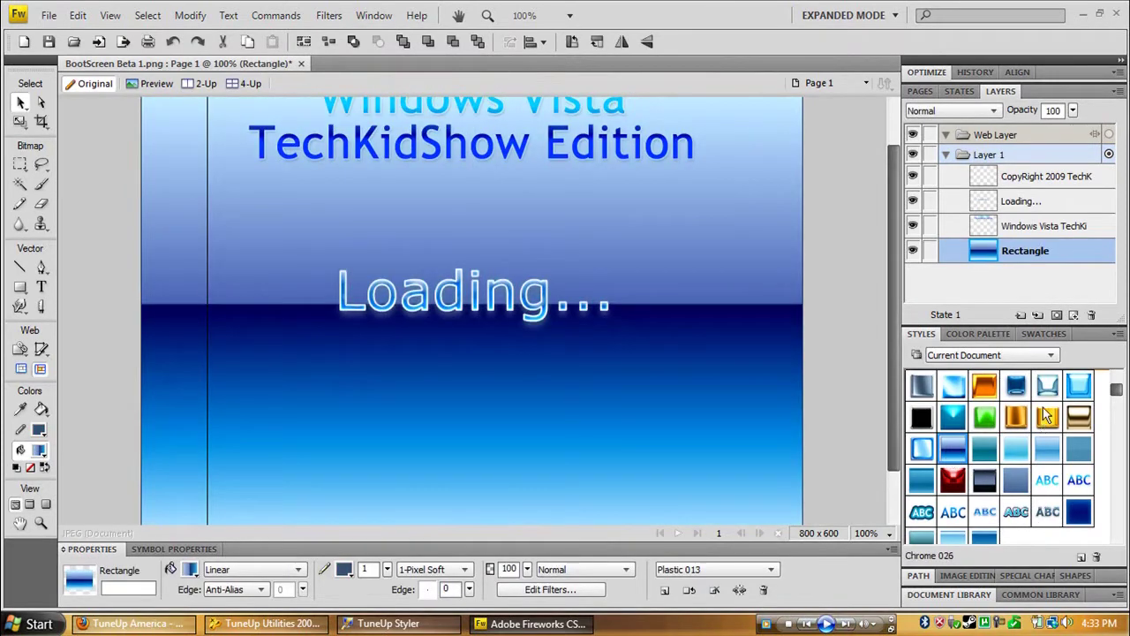
click(1016, 387)
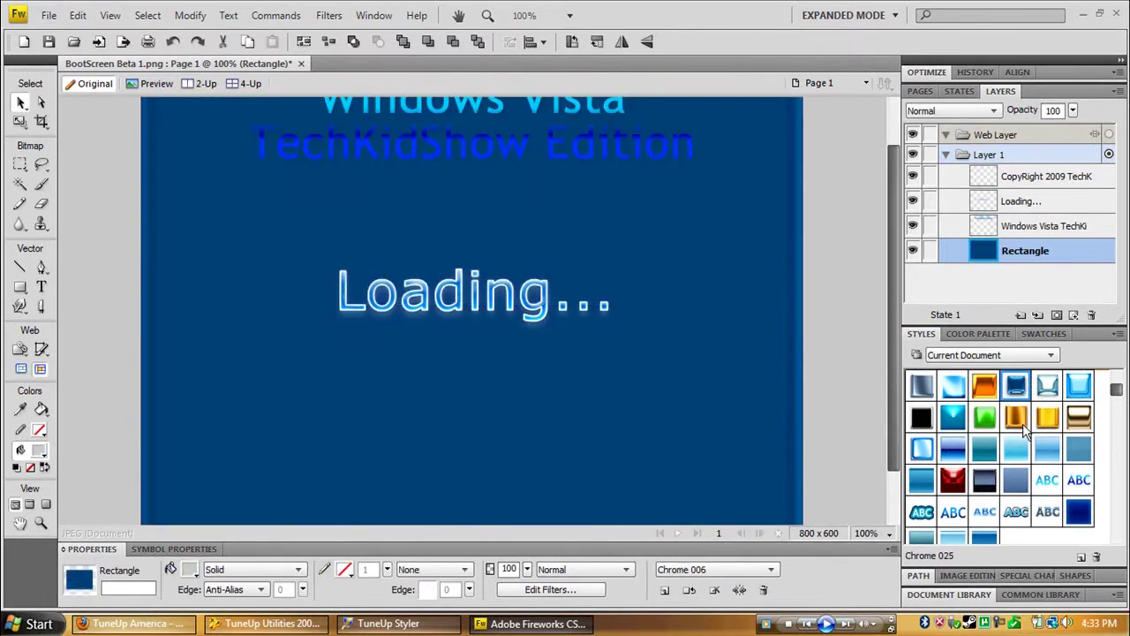
click(1015, 421)
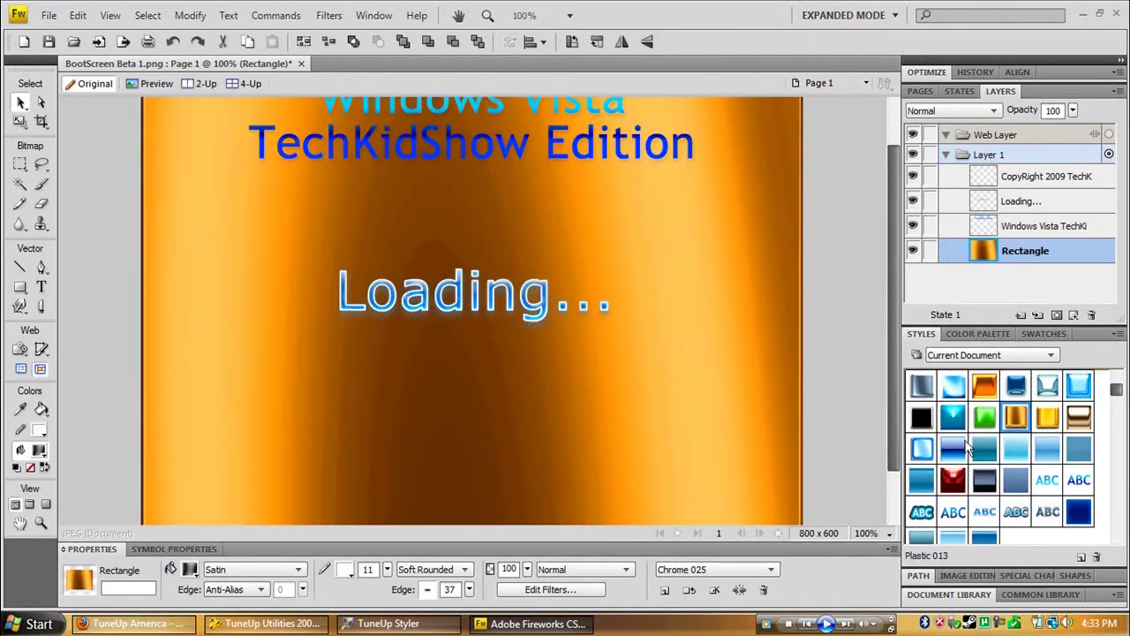
click(1024, 449)
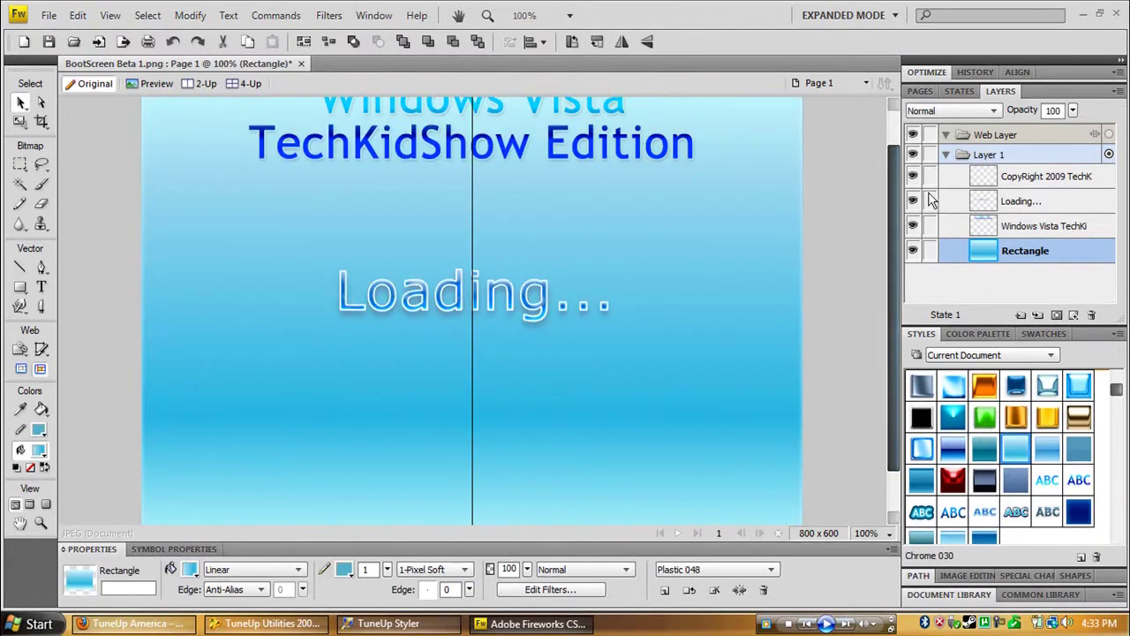
Save the boot screen as a JPEG in the DeskTop BackGround folder and minimize Fireworks
click(47, 16)
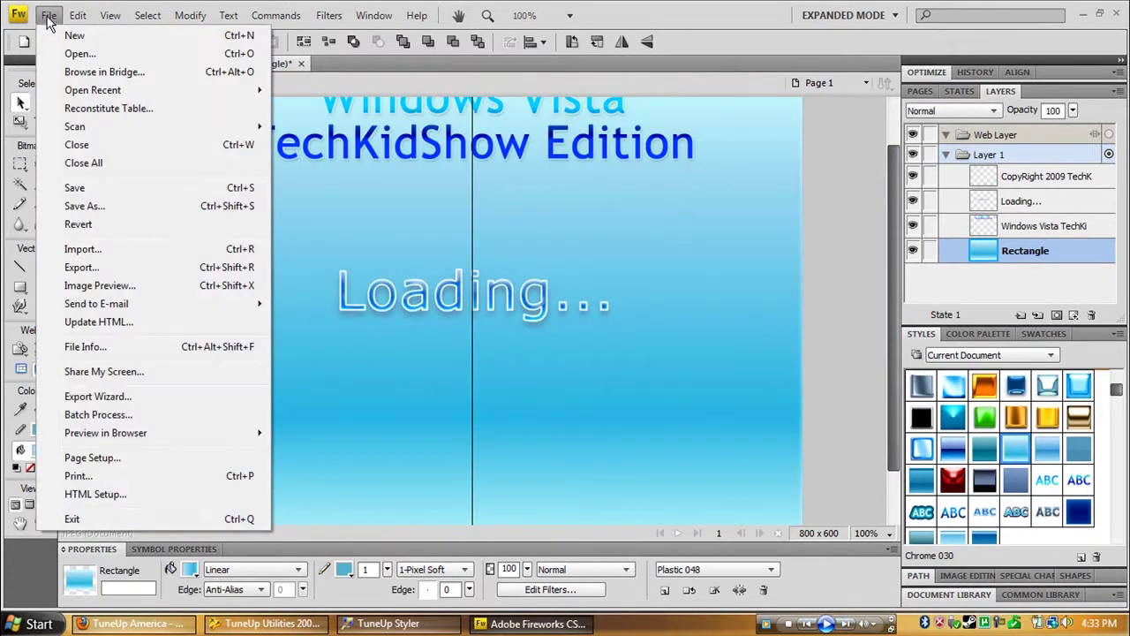
mouse_move(78, 15)
click(74, 208)
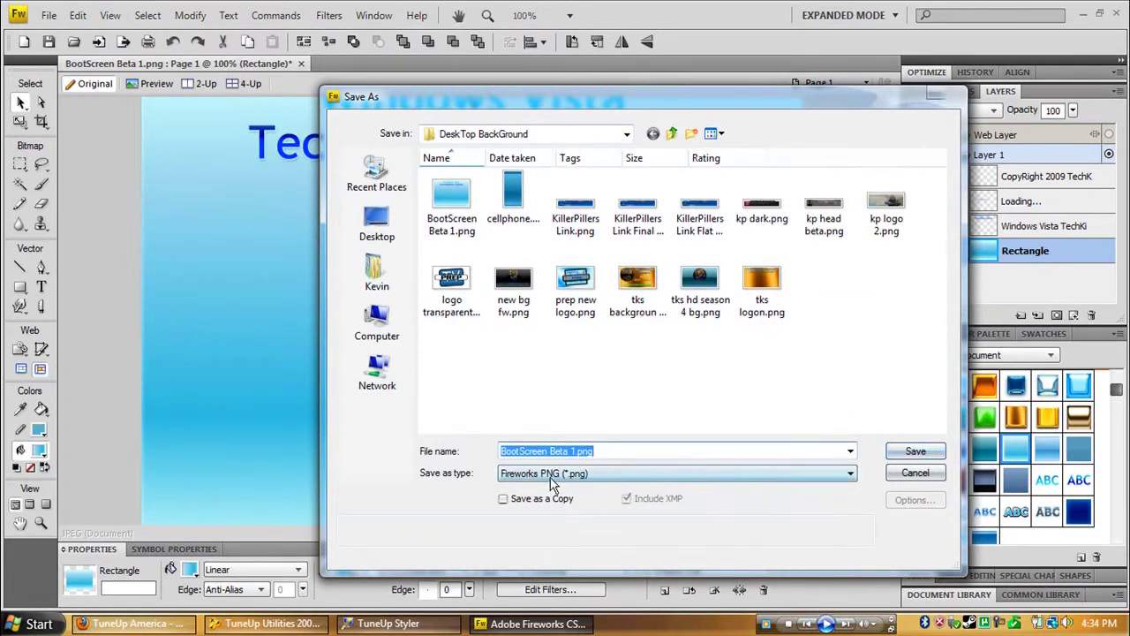
click(717, 478)
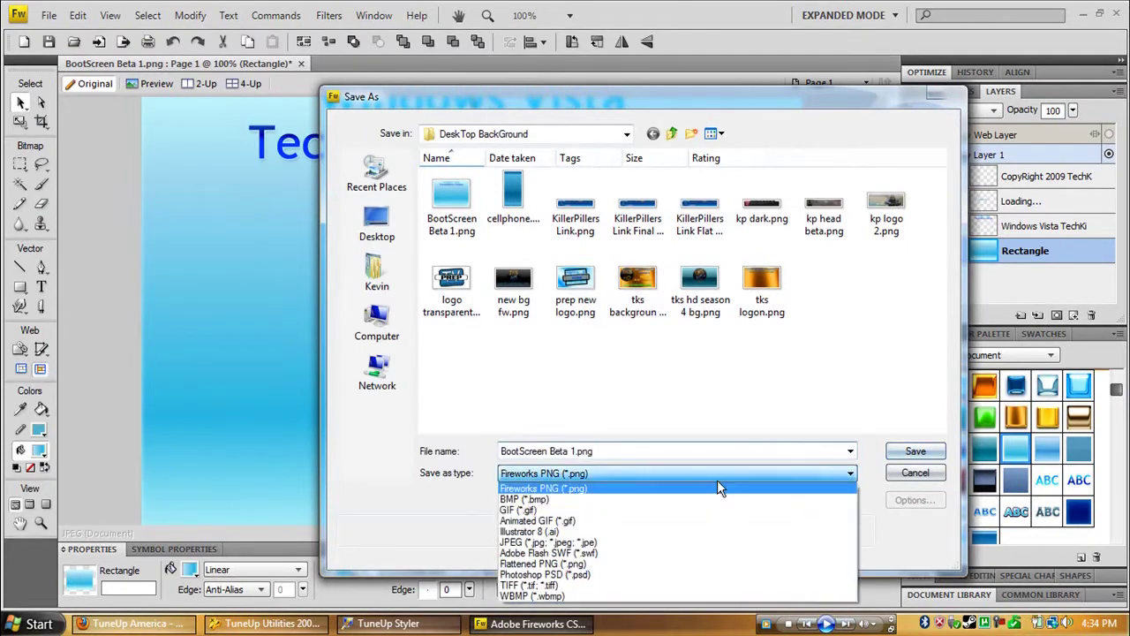
click(687, 542)
click(916, 474)
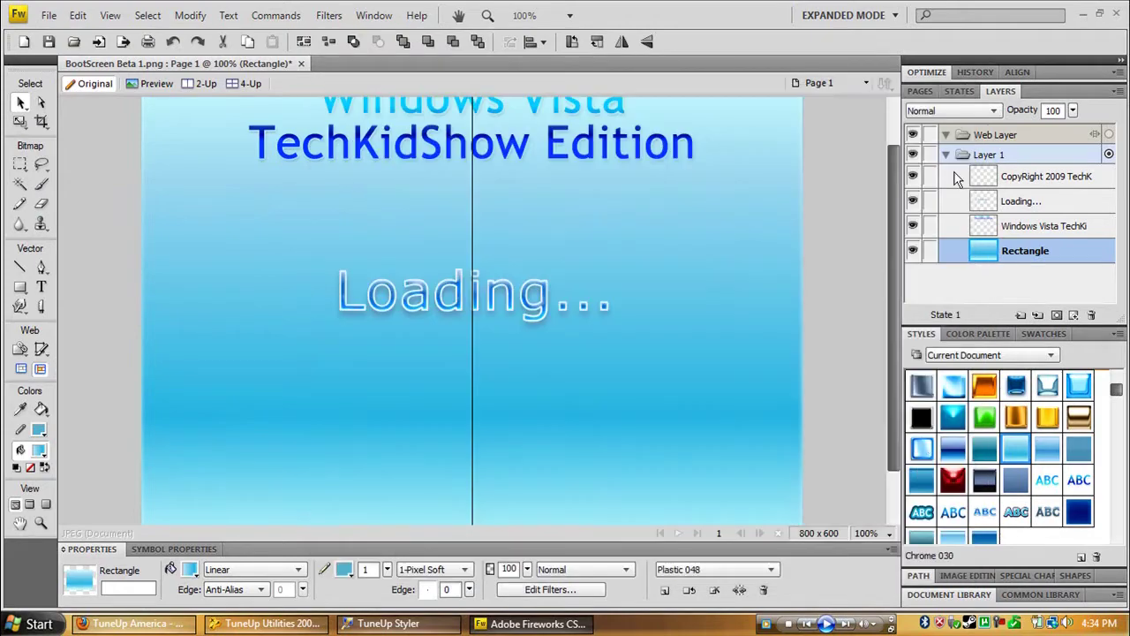
click(1084, 16)
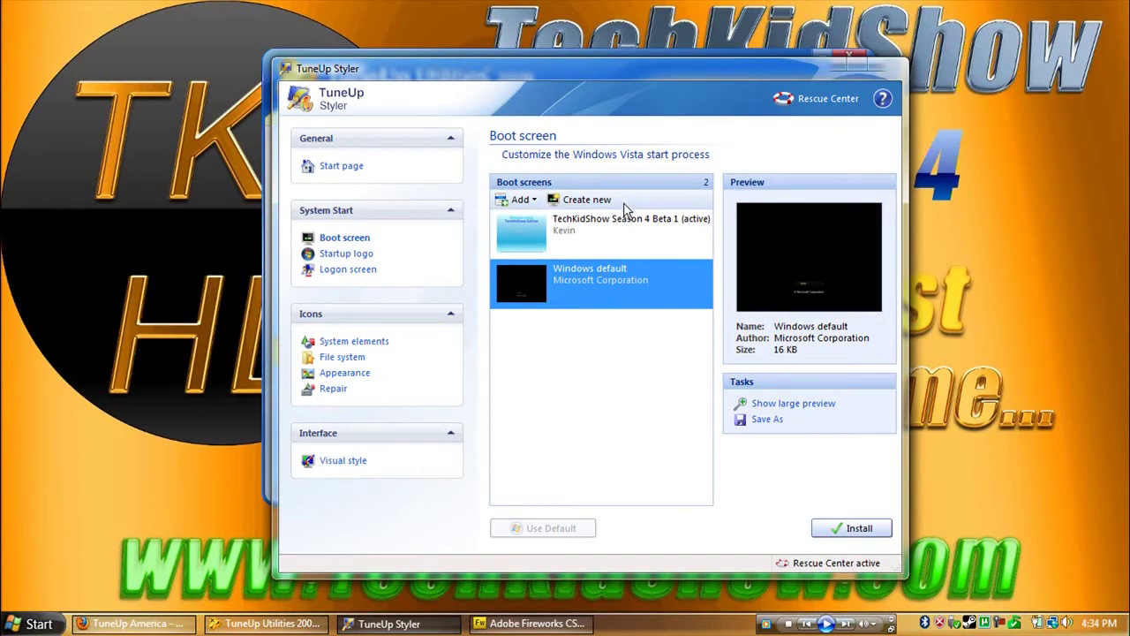
Create a new boot screen using BootScreen Beta 1 from YouTube Channel Stuff\DeskTop BackGround as background
click(593, 208)
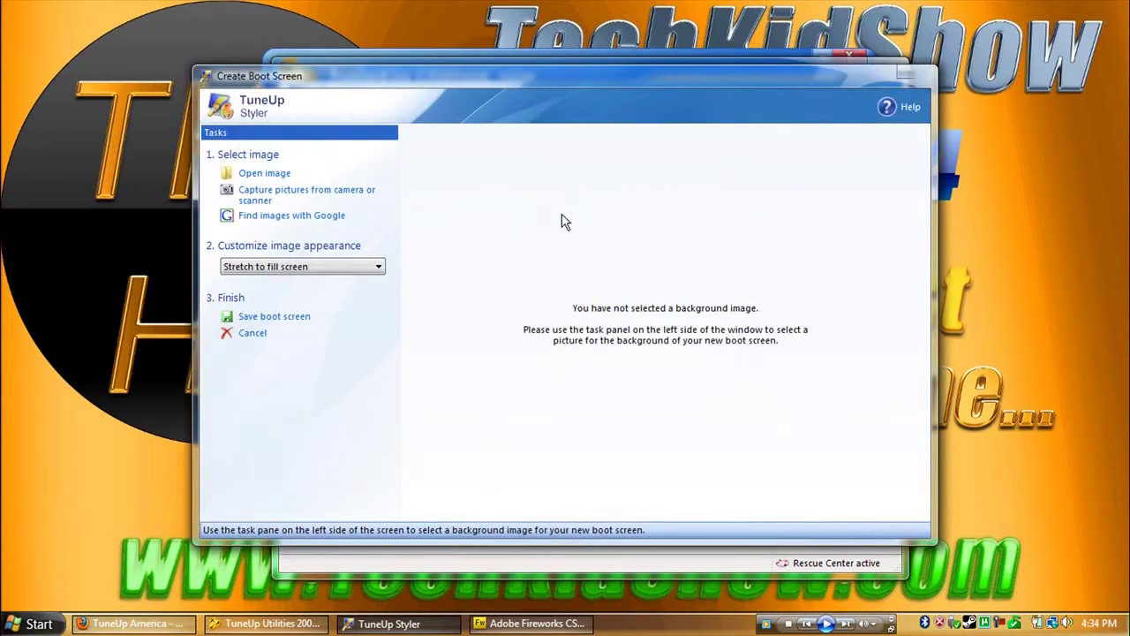
click(267, 175)
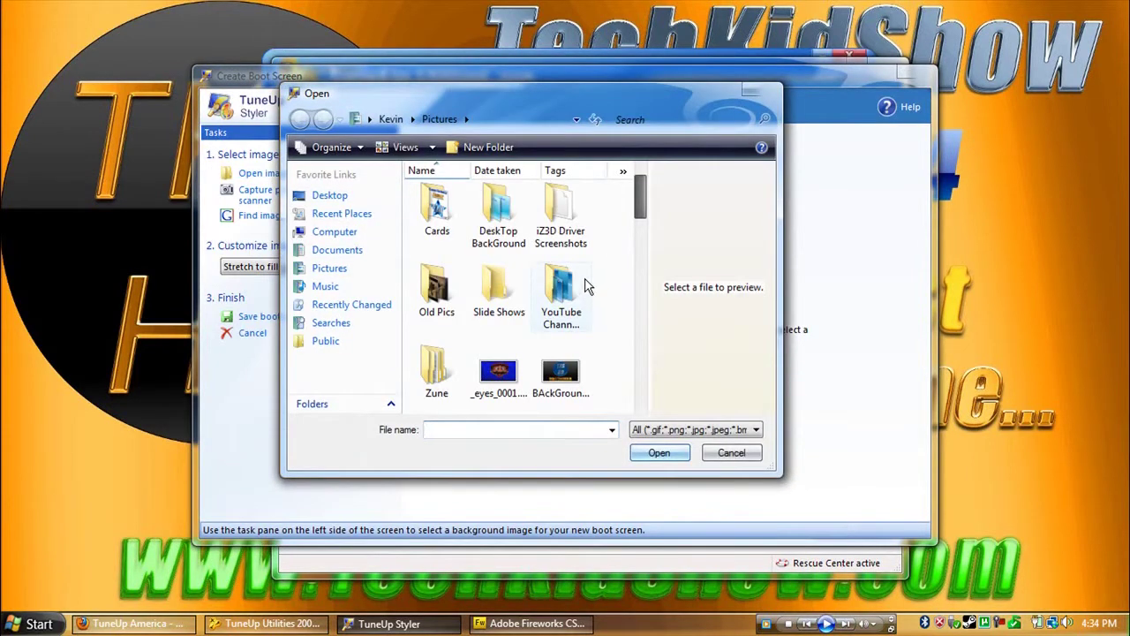
click(581, 282)
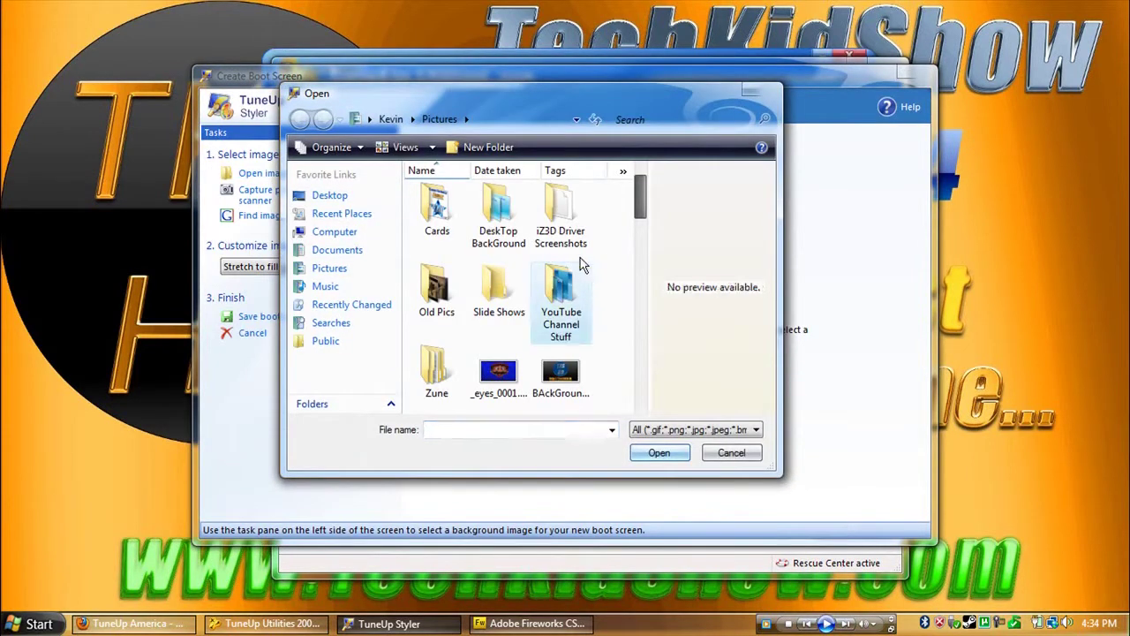
click(486, 203)
double_click(528, 227)
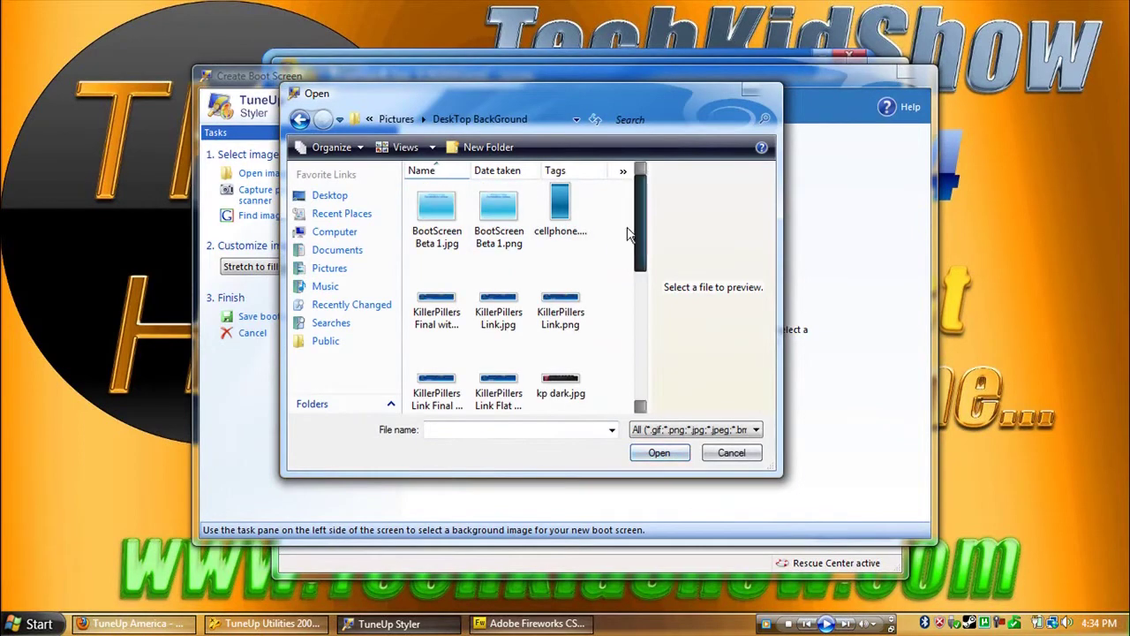
click(499, 216)
double_click(425, 238)
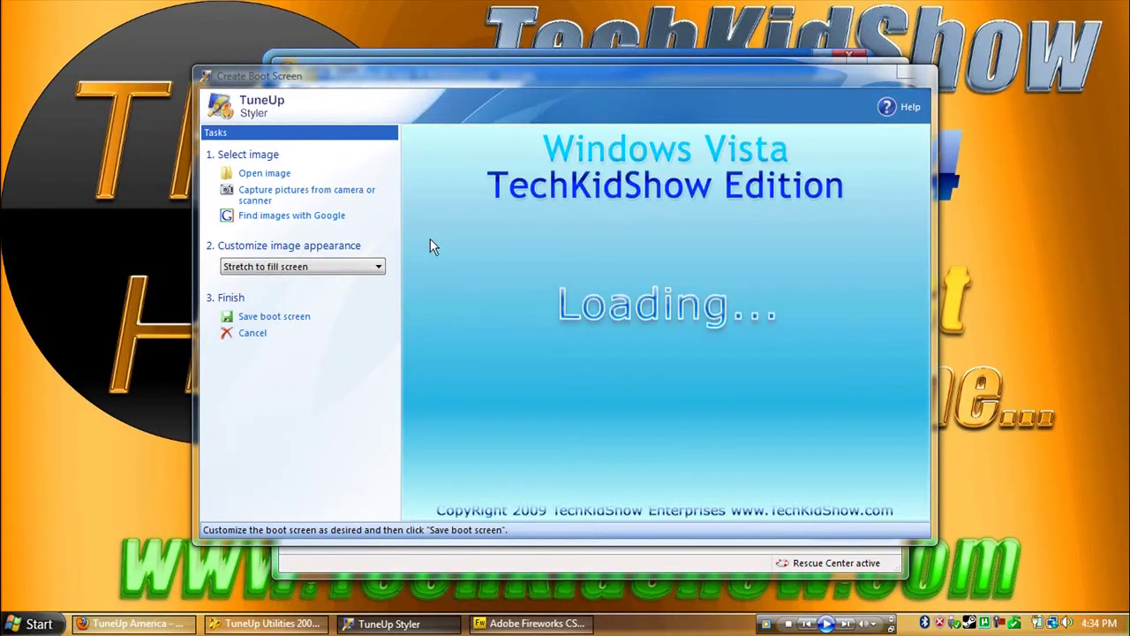
Cancel the draft and view TechKidShow Season 4 Beta 1 in a large preview
click(263, 334)
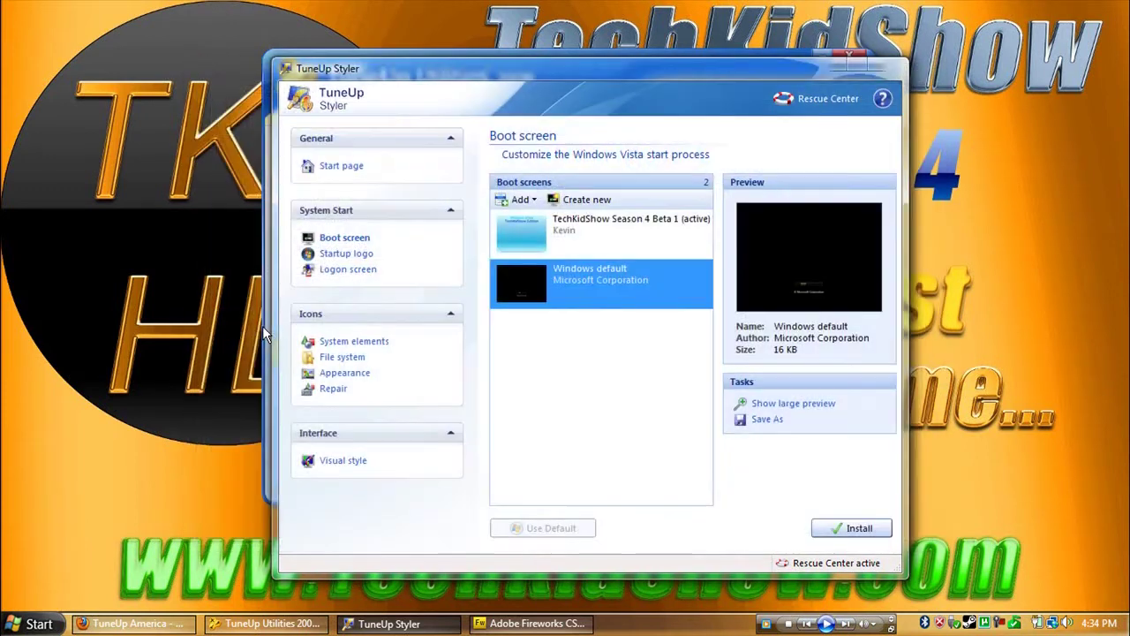
click(627, 231)
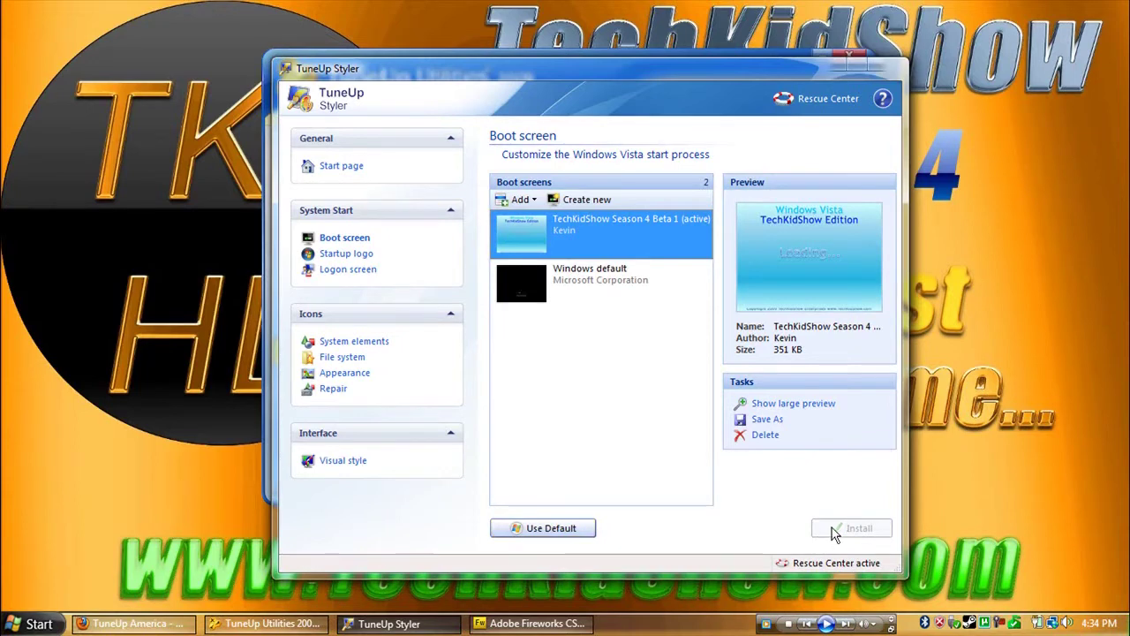
click(810, 402)
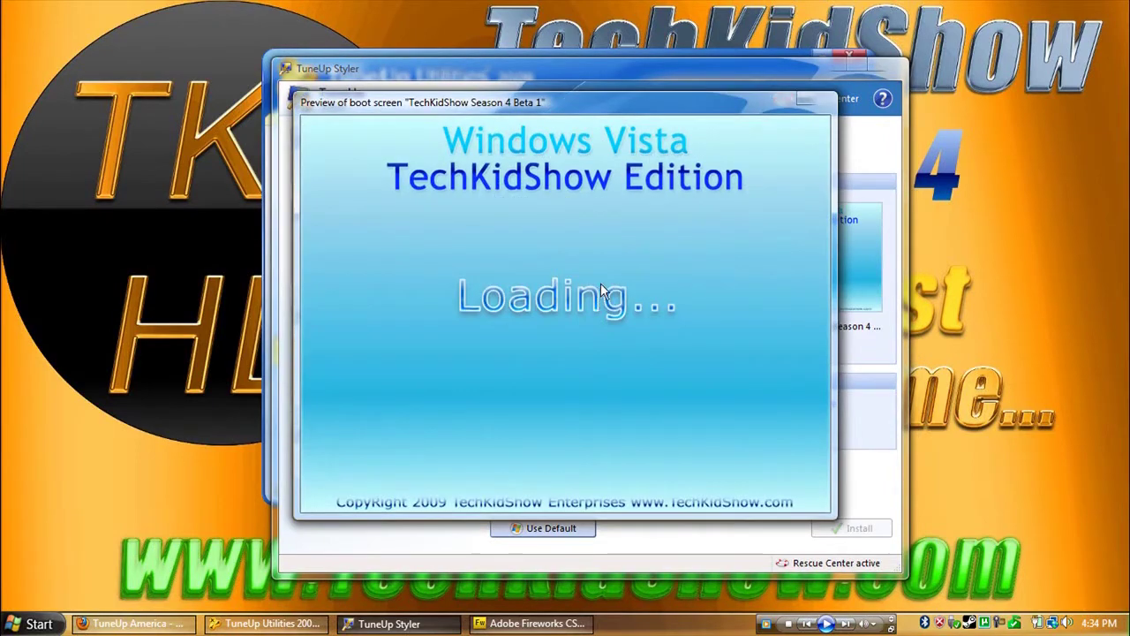
click(806, 99)
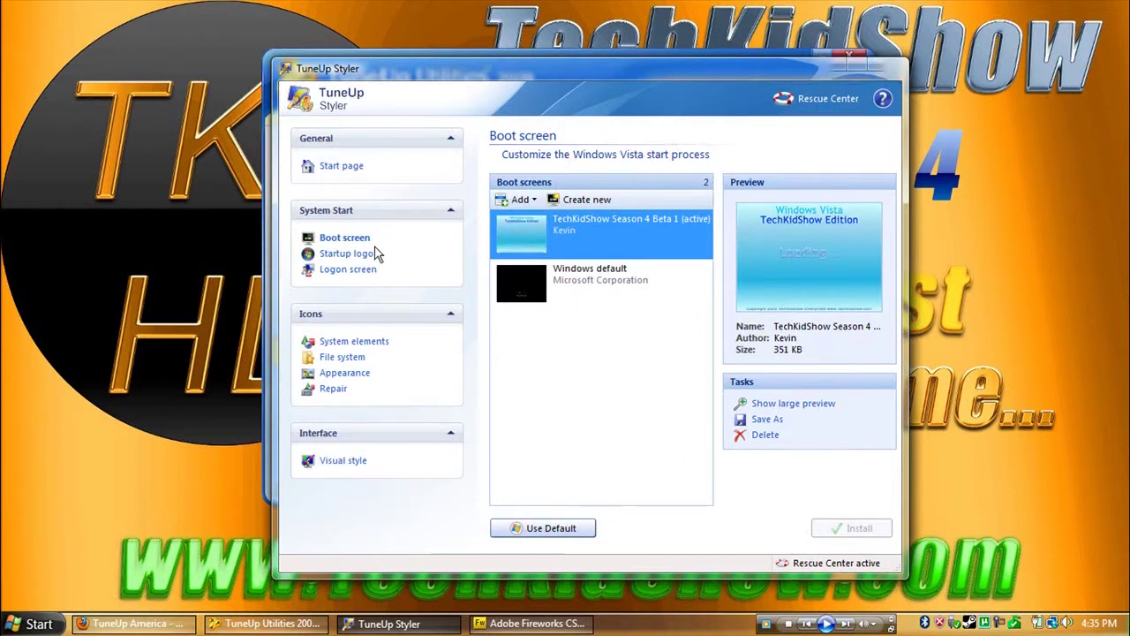
Preview the Windows-Standard startup logo, then open TuneUp's online Start Logos download page
click(348, 254)
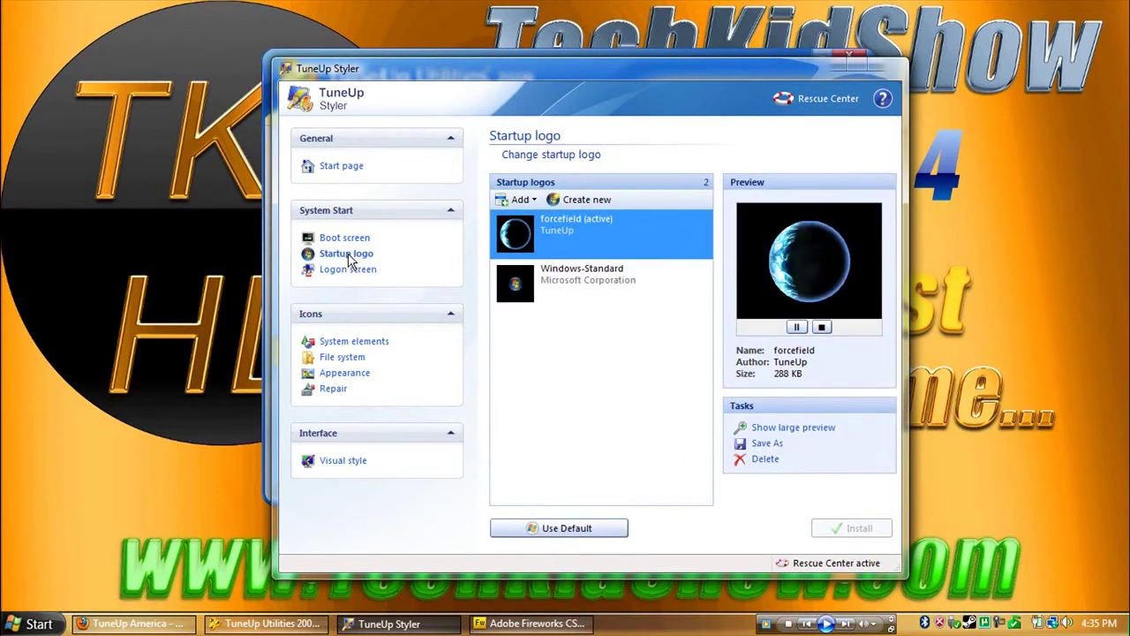
click(689, 283)
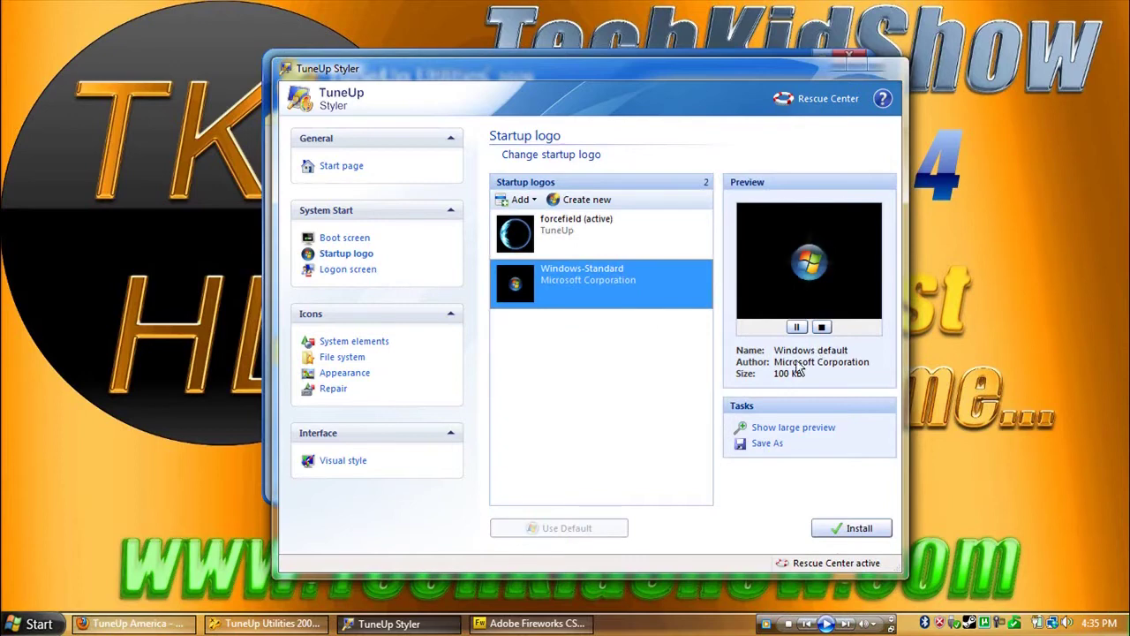
click(765, 427)
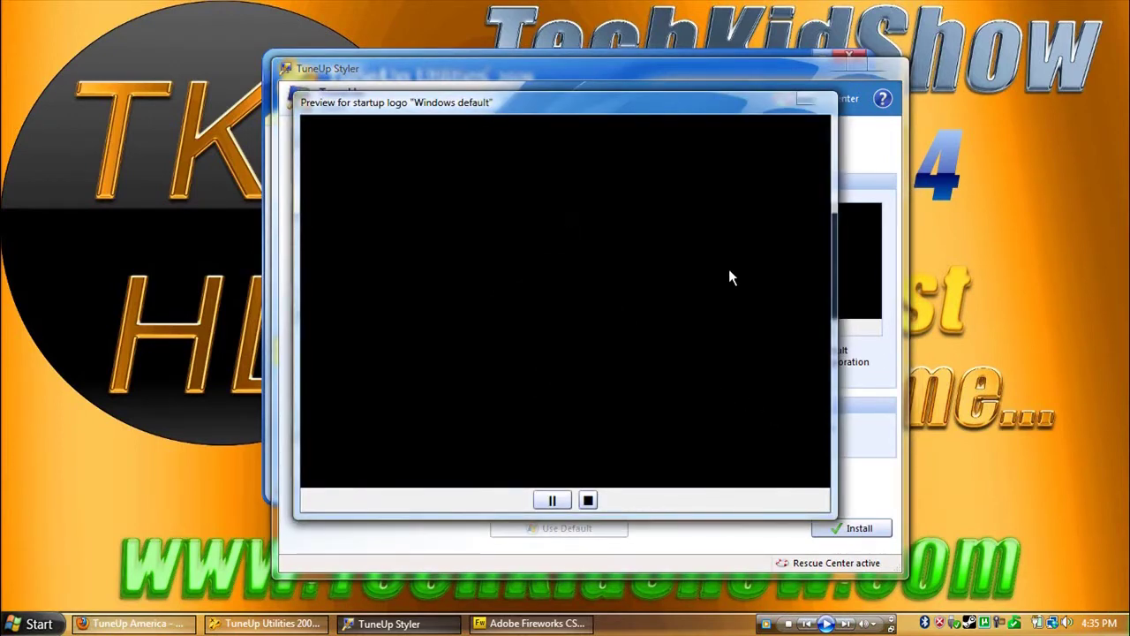
click(805, 99)
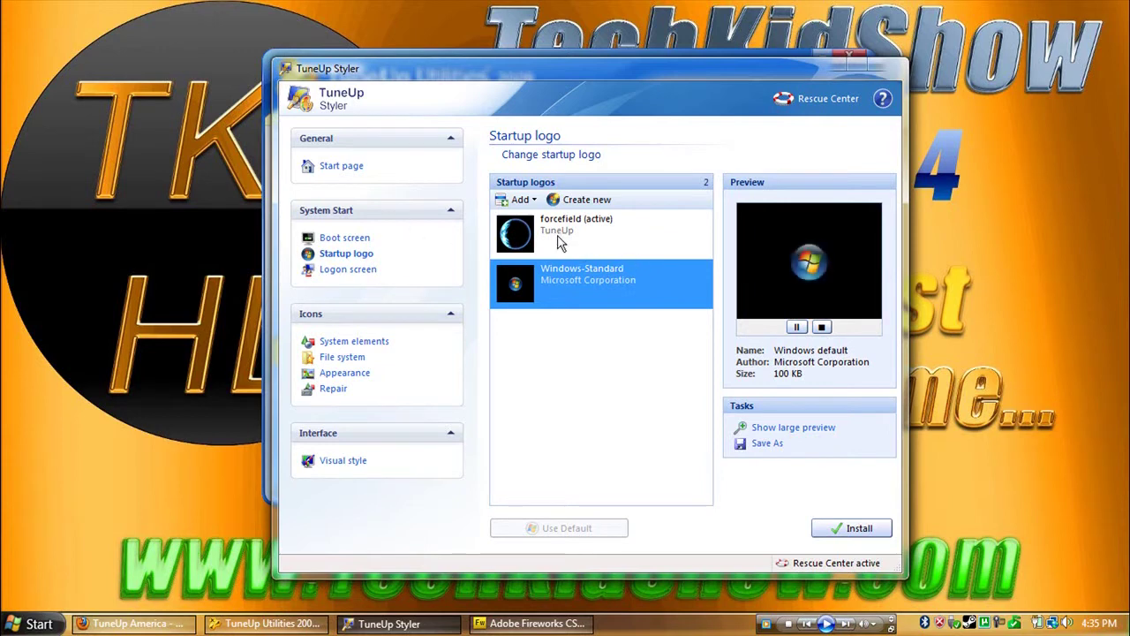
click(521, 199)
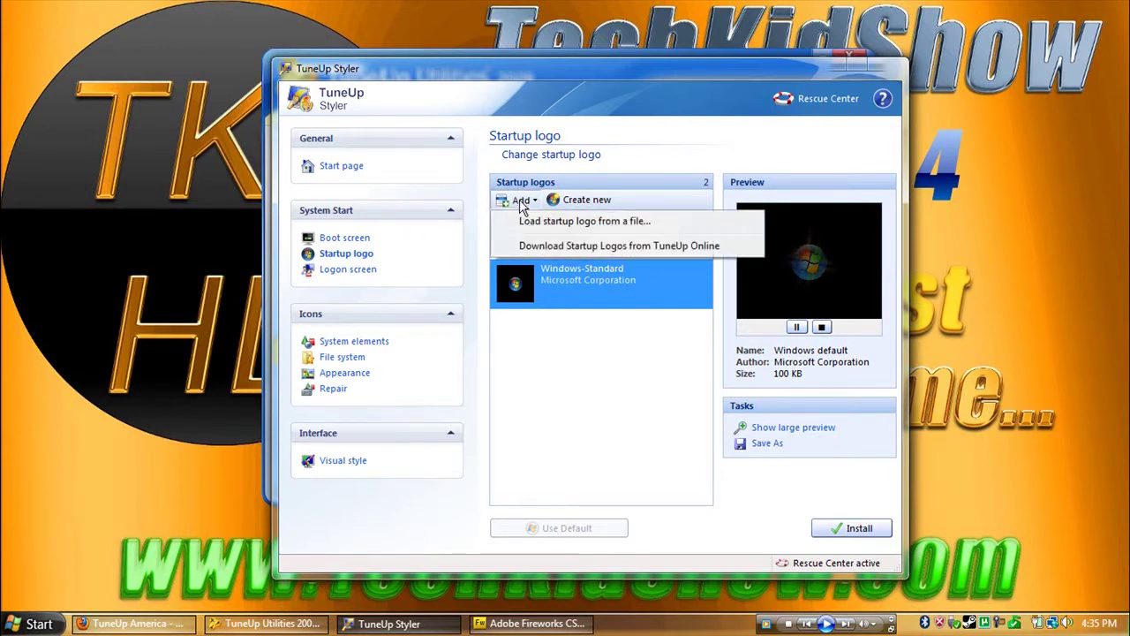
click(524, 249)
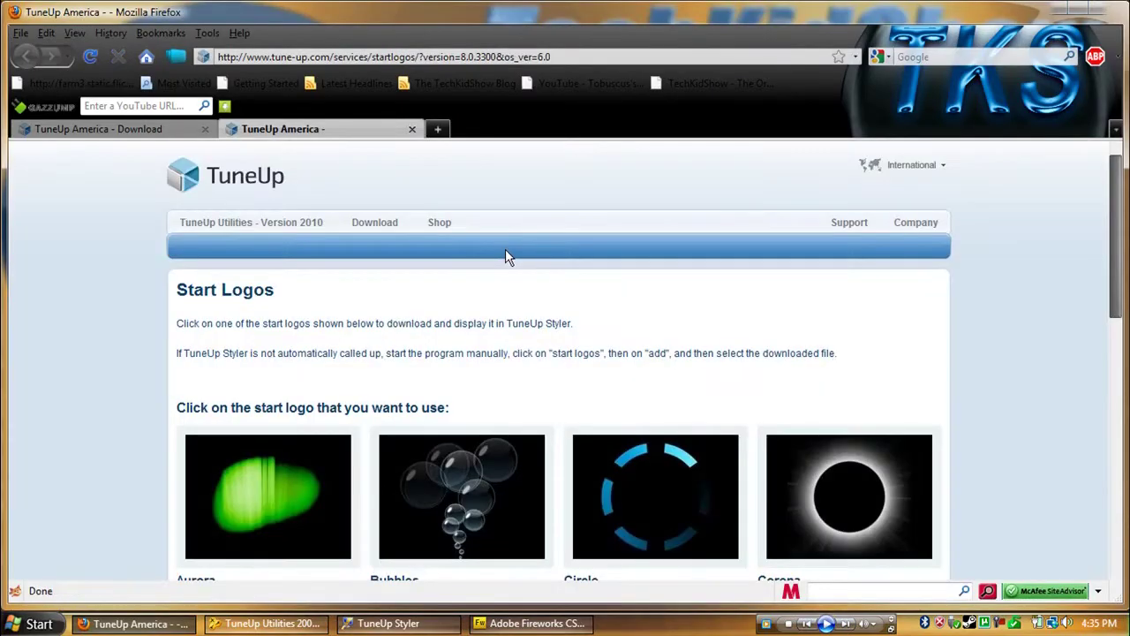
Scroll down the TuneUp Start Logos page to bring the Forcefield logo into view
scroll(591, 230, down, 3)
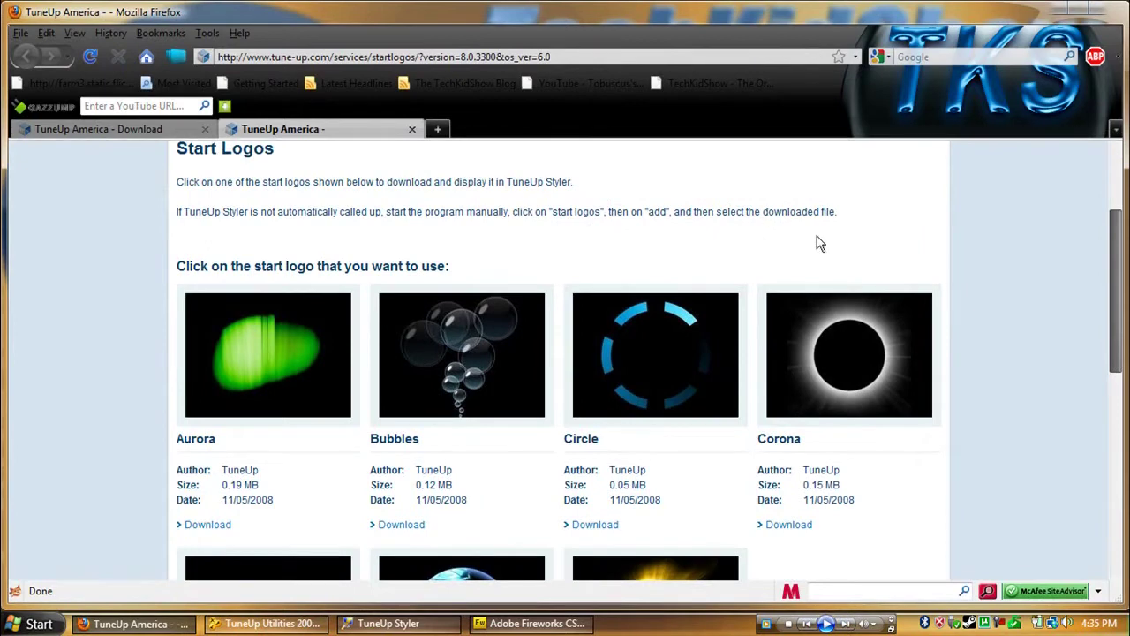
scroll(815, 242, down, 3)
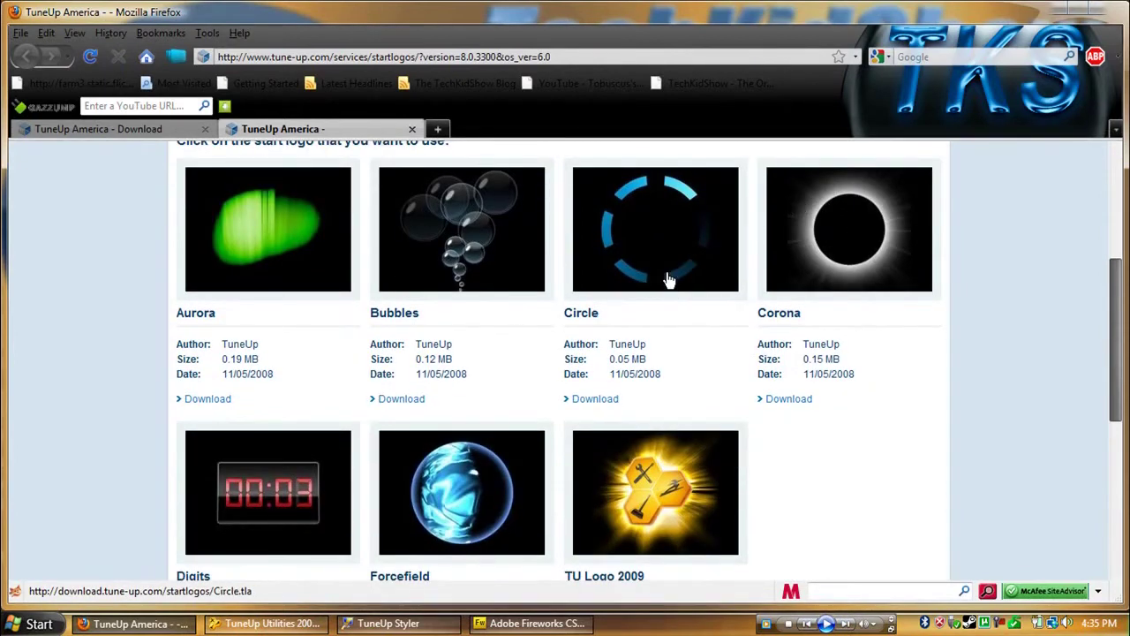
scroll(666, 277, down, 2)
right_click(624, 283)
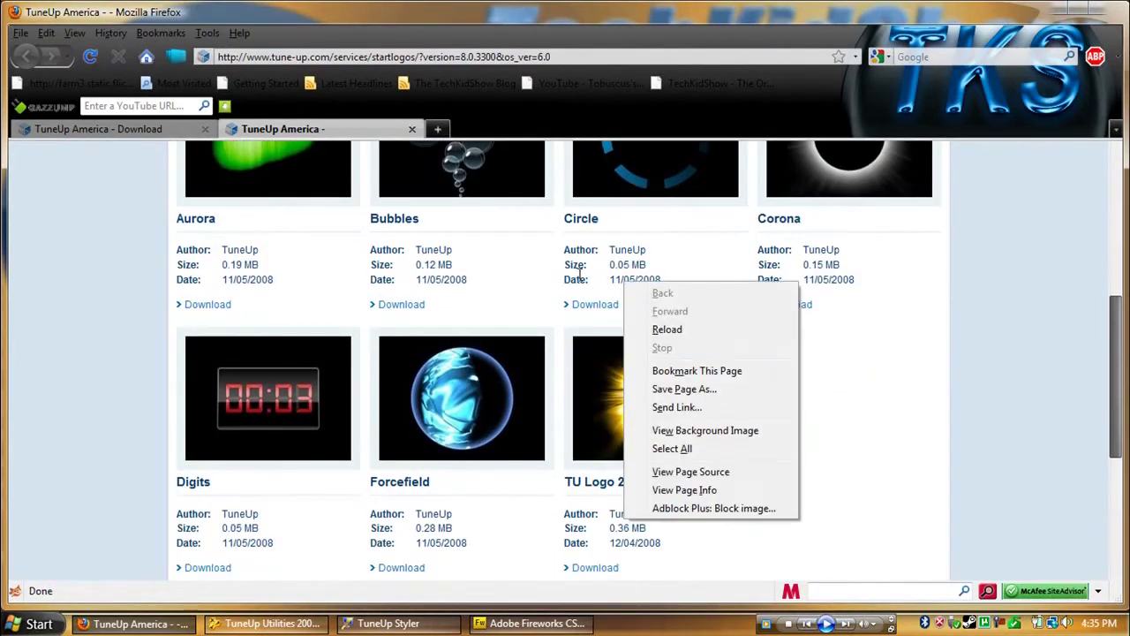
click(498, 307)
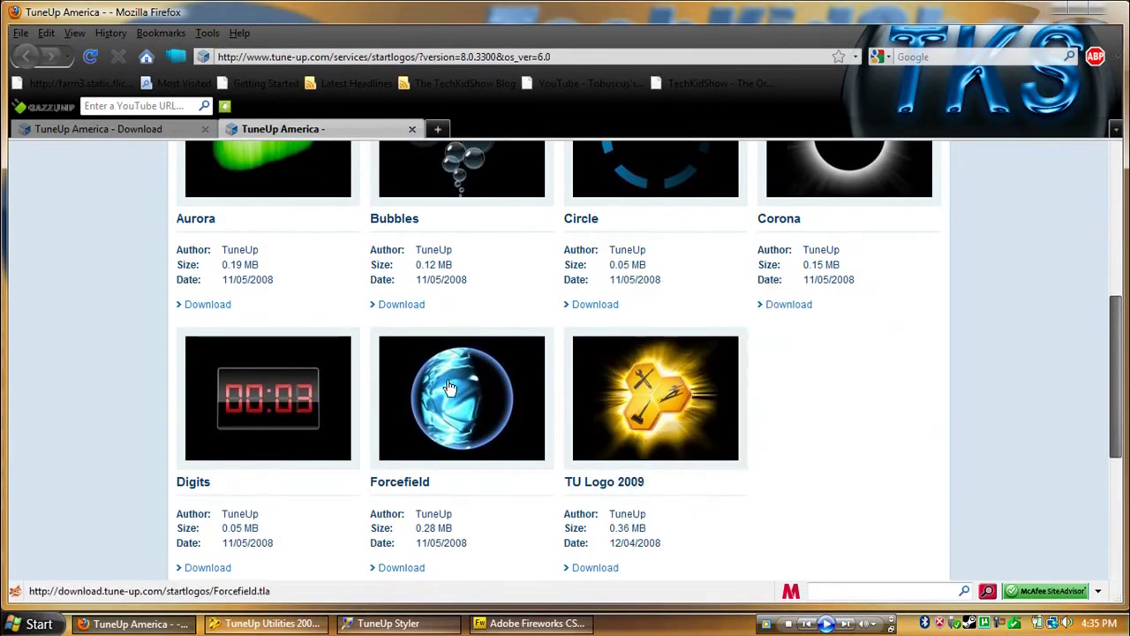
Download the Forcefield start logo, cancel opening Forcefield.tla, and minimize Firefox
click(420, 433)
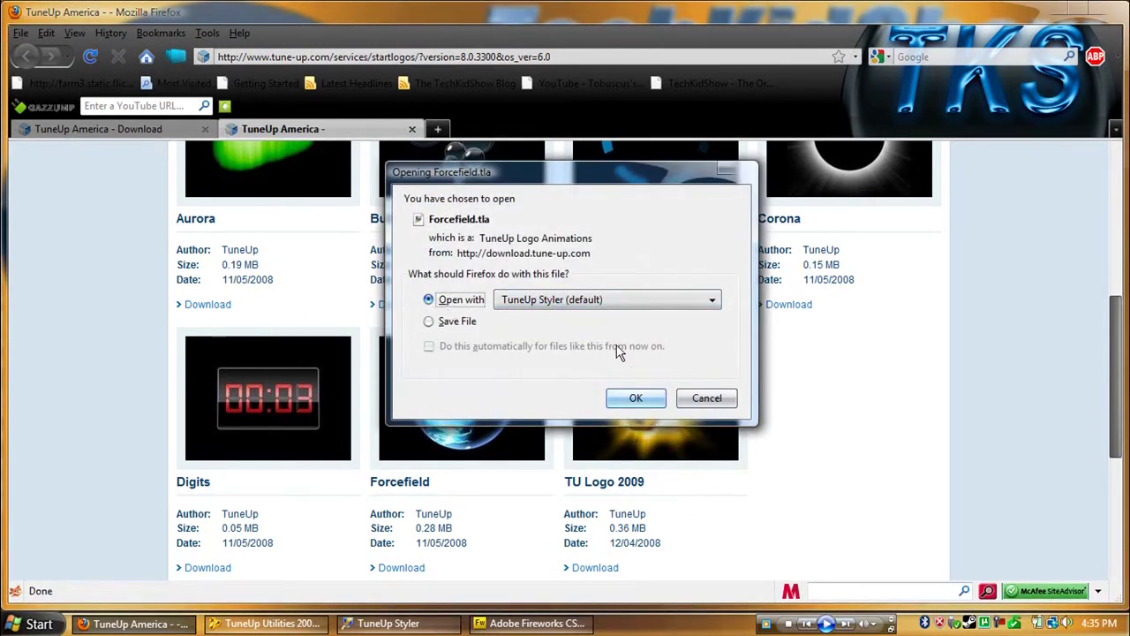
click(708, 398)
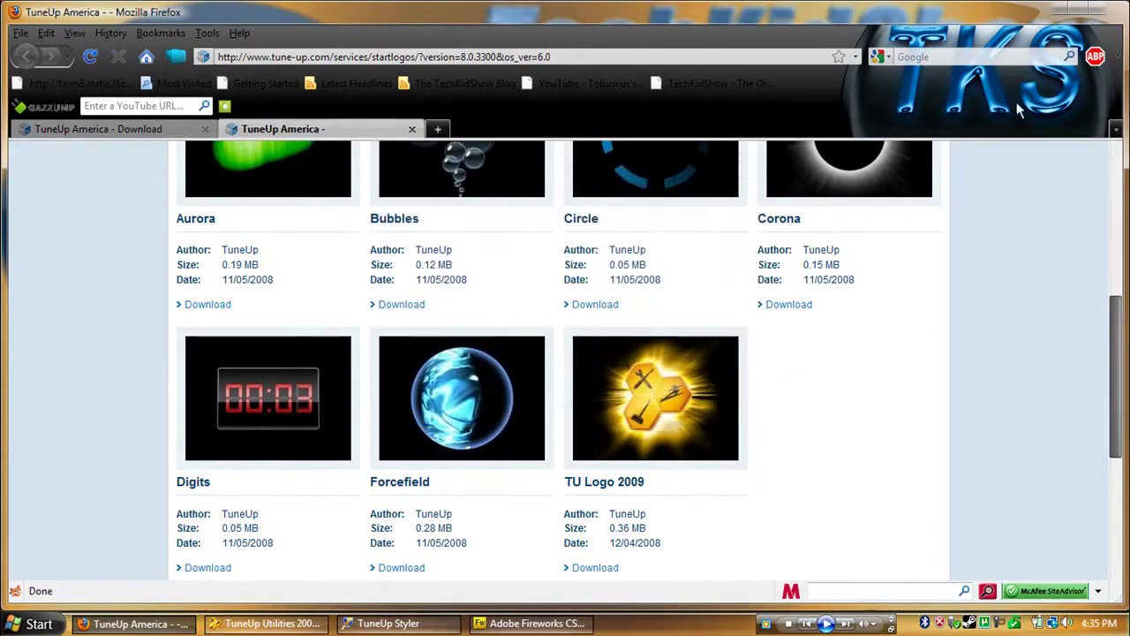
click(1051, 12)
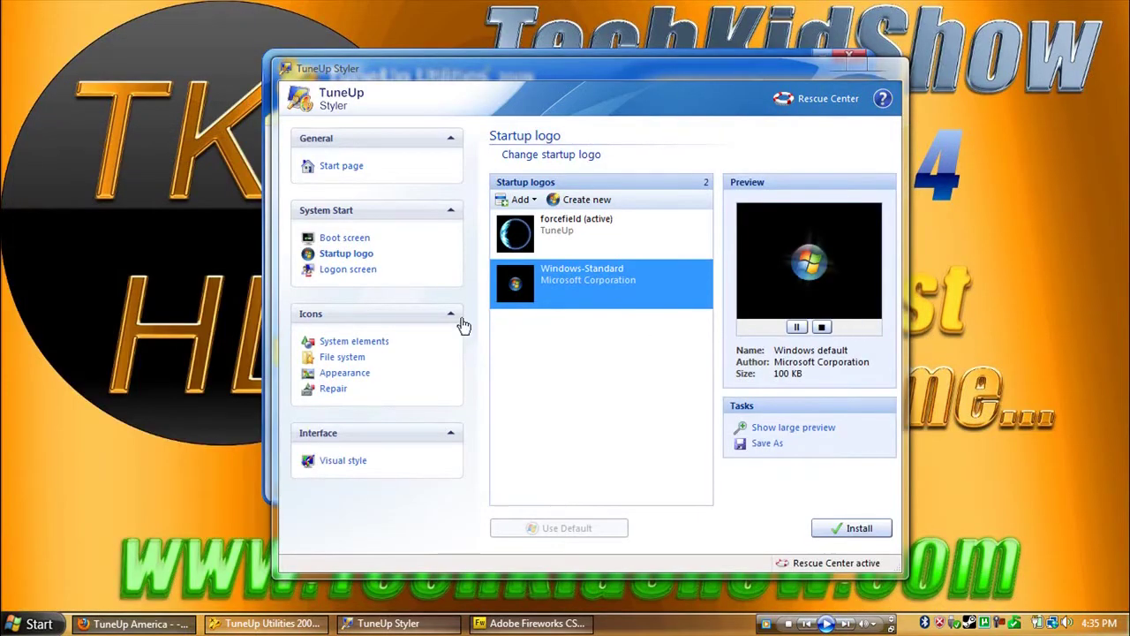
Back out of loading a startup logo from a file, then preview the active forcefield logo
click(525, 199)
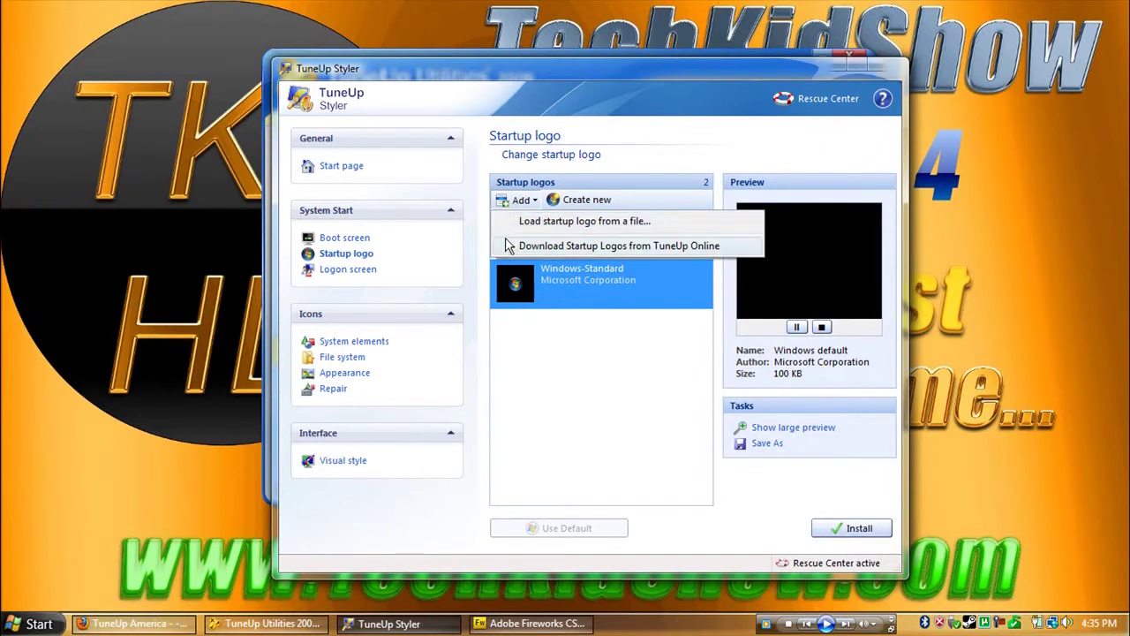
click(534, 225)
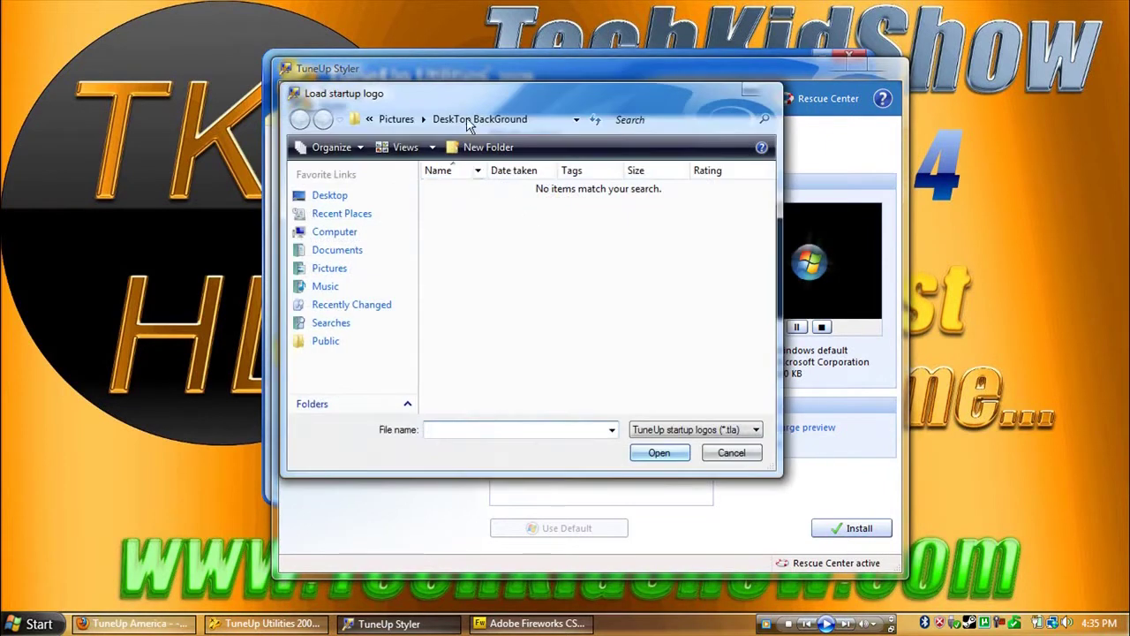
click(753, 92)
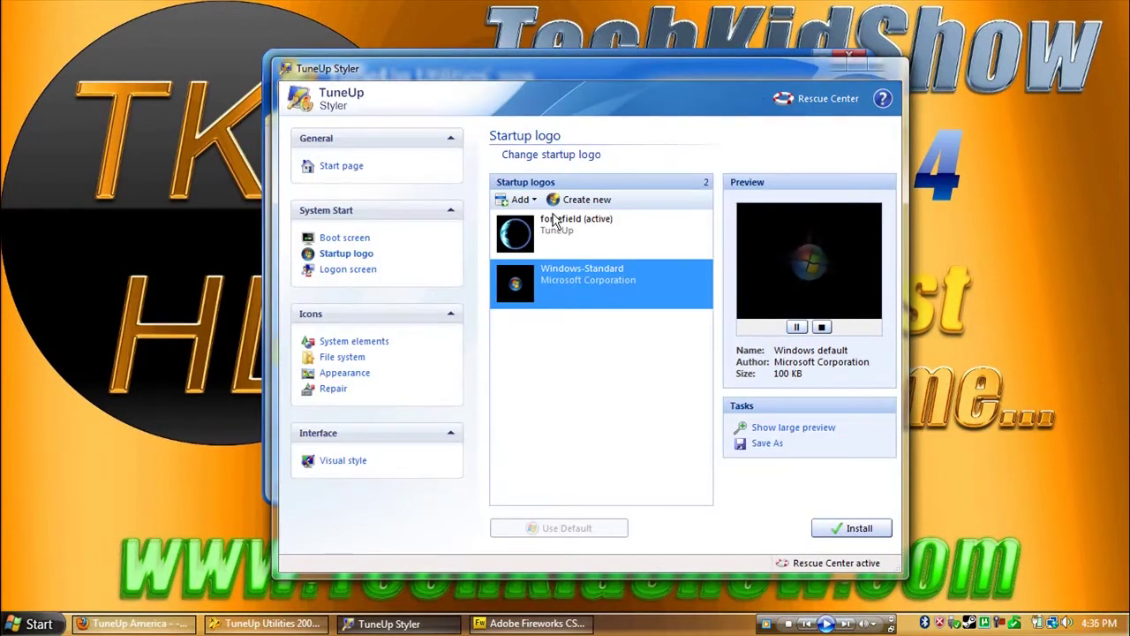
click(669, 249)
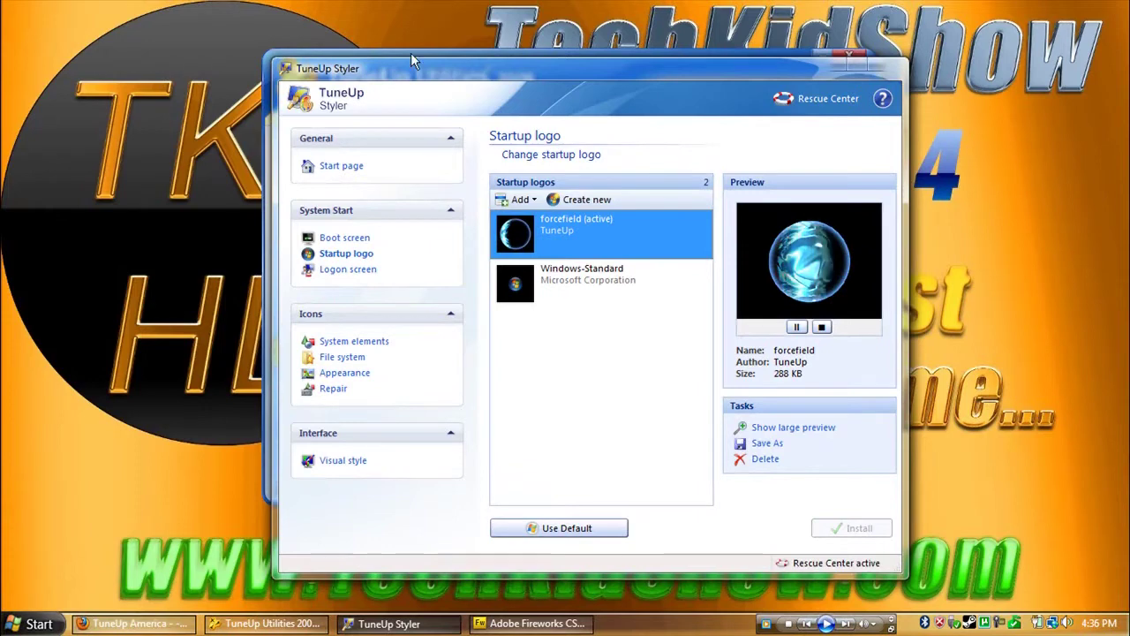
In the Logon screen section, start creating a new logon screen, then close the creator unsaved
click(348, 272)
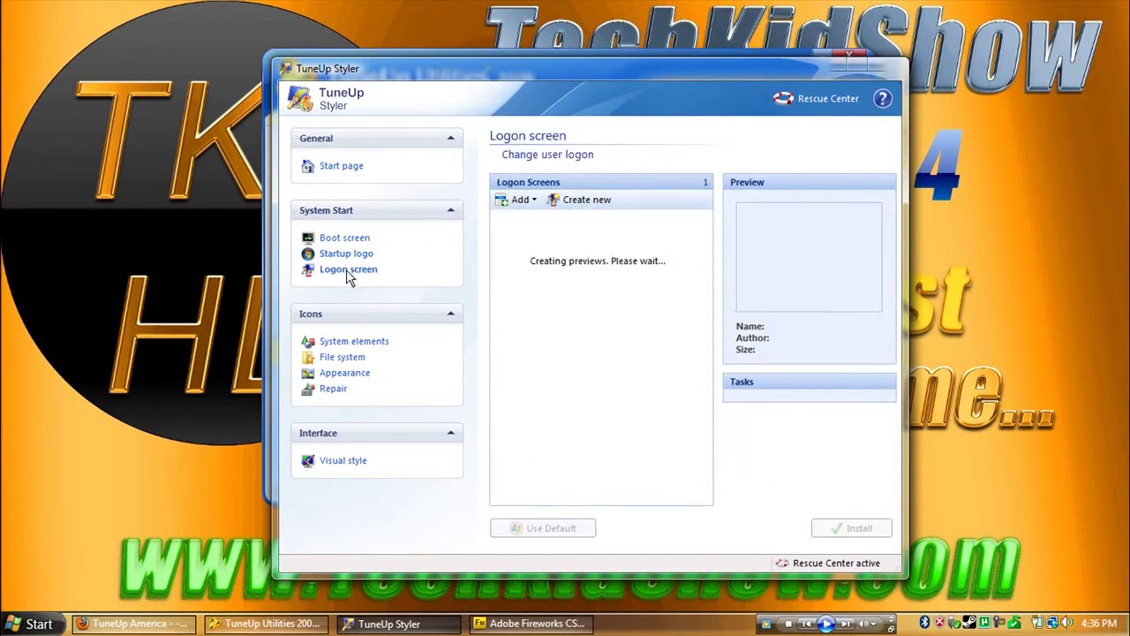
click(532, 202)
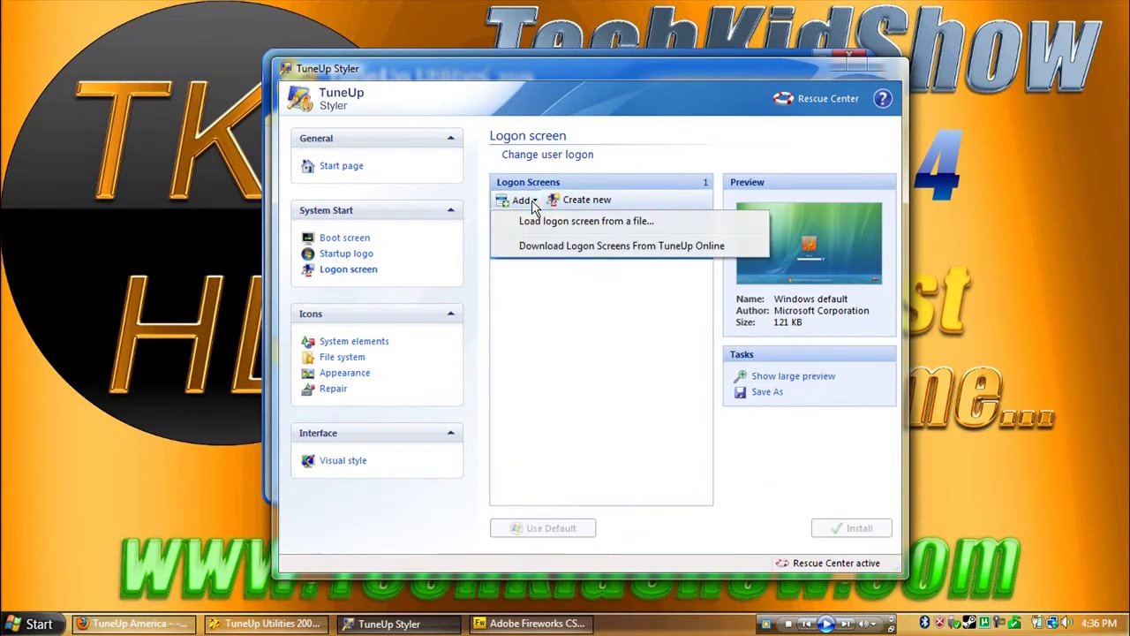
click(586, 199)
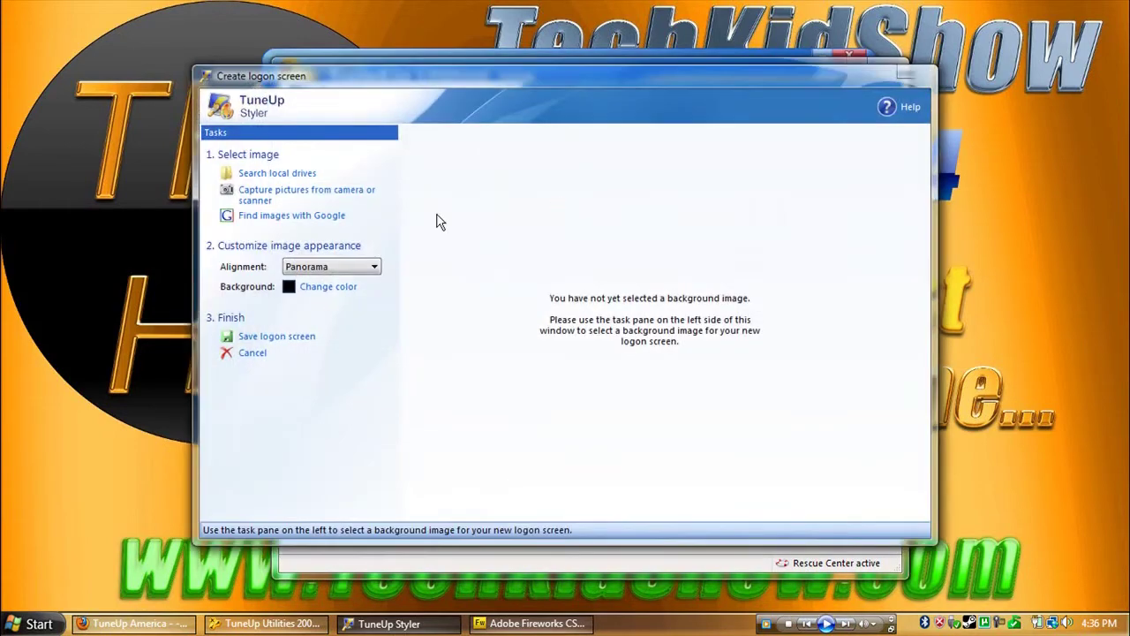
click(901, 75)
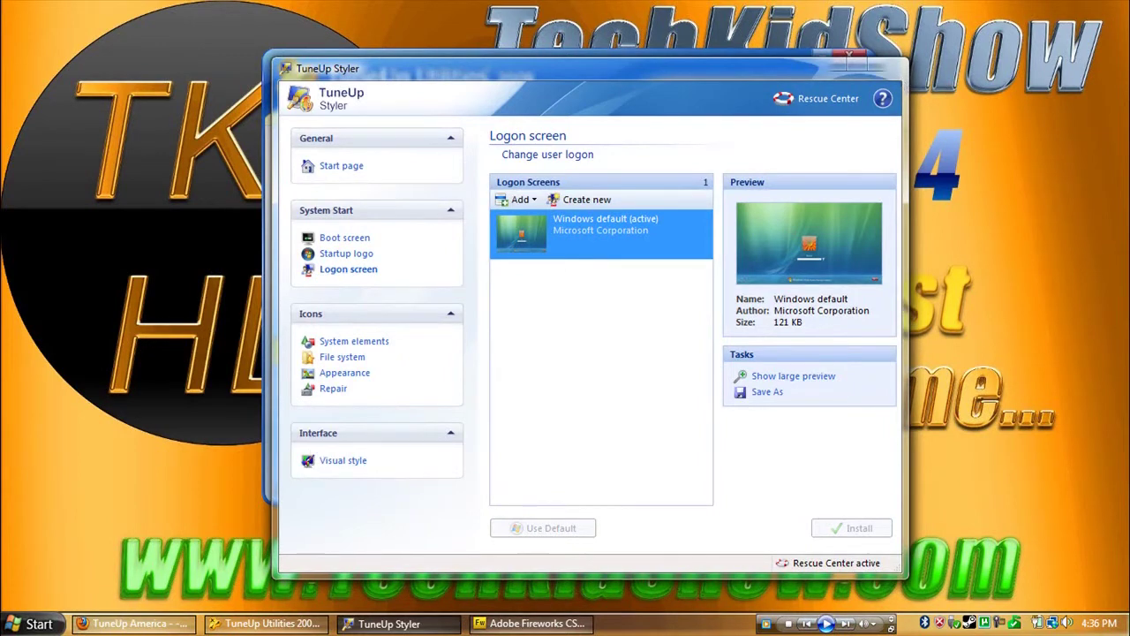
Open and dismiss the Windows Start menu, then minimize TuneUp Styler
click(39, 624)
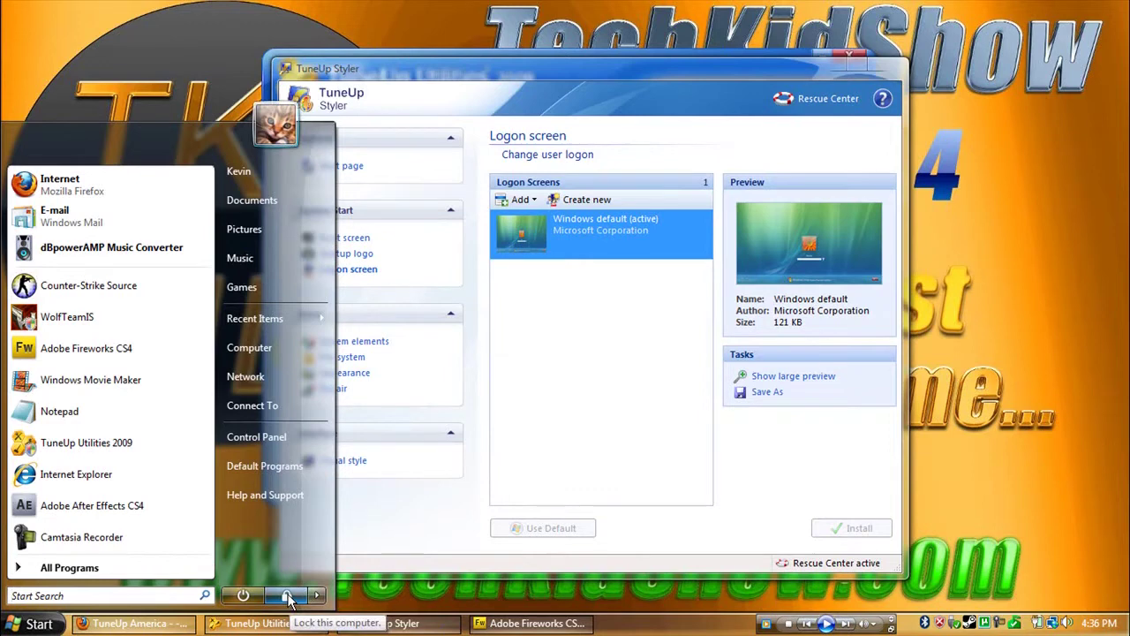
key(Escape)
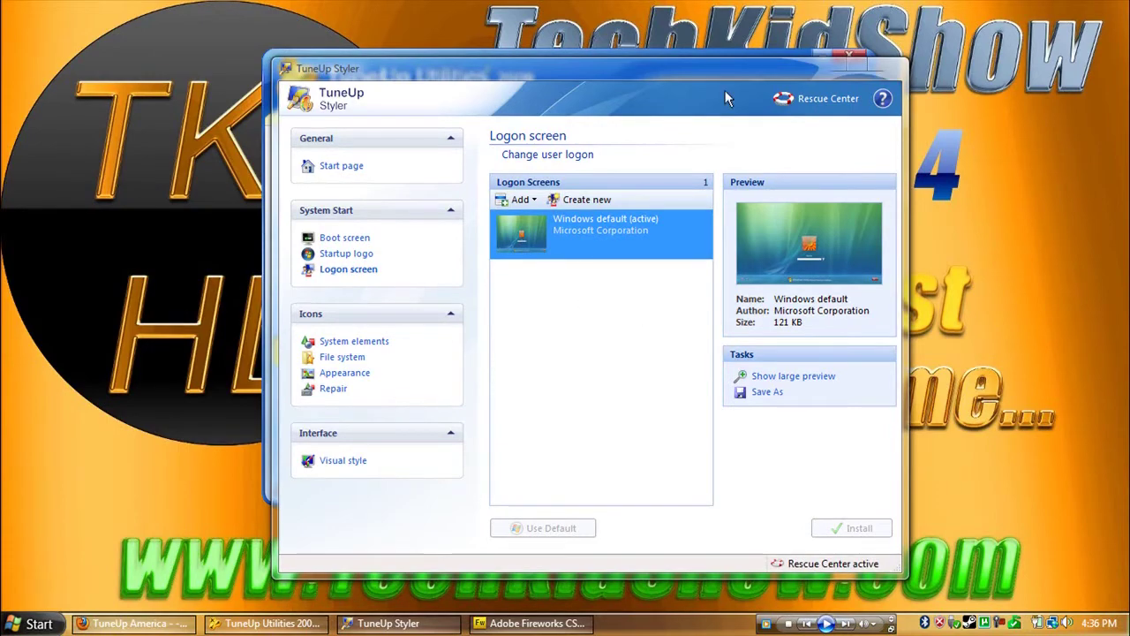
click(825, 58)
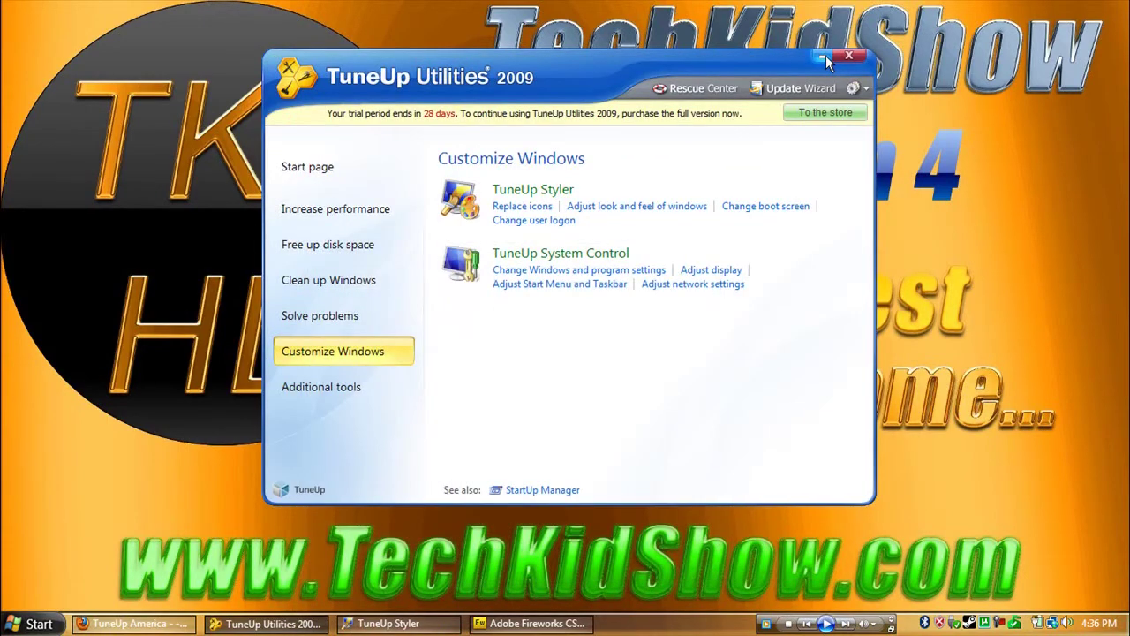
Minimize TuneUp Utilities 2009 and bring Firefox back from the taskbar
click(823, 59)
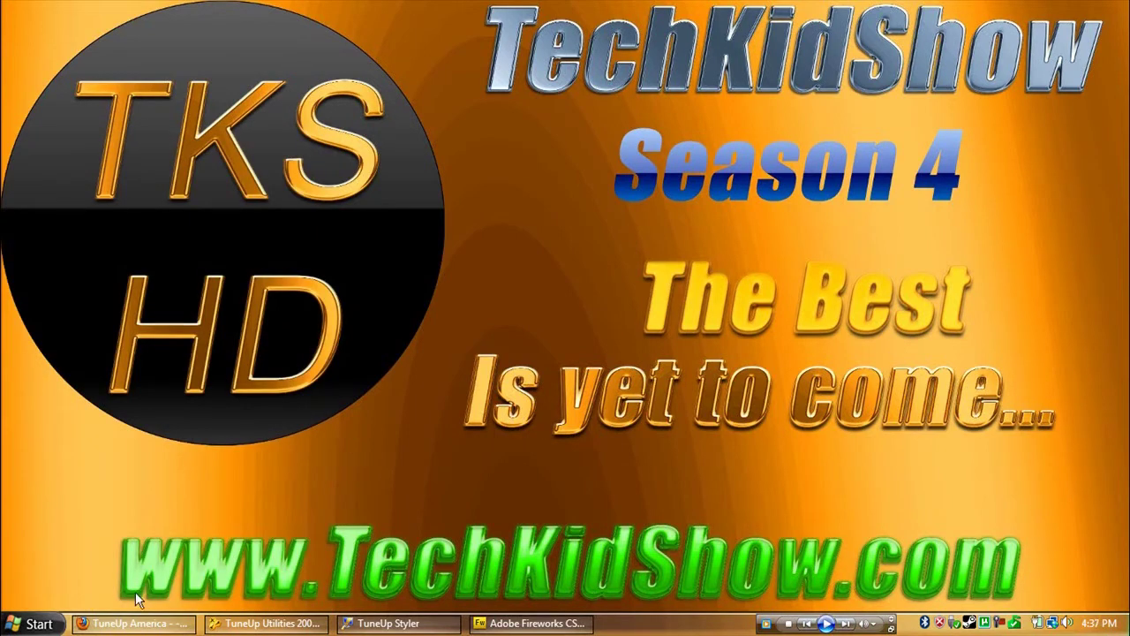
click(133, 623)
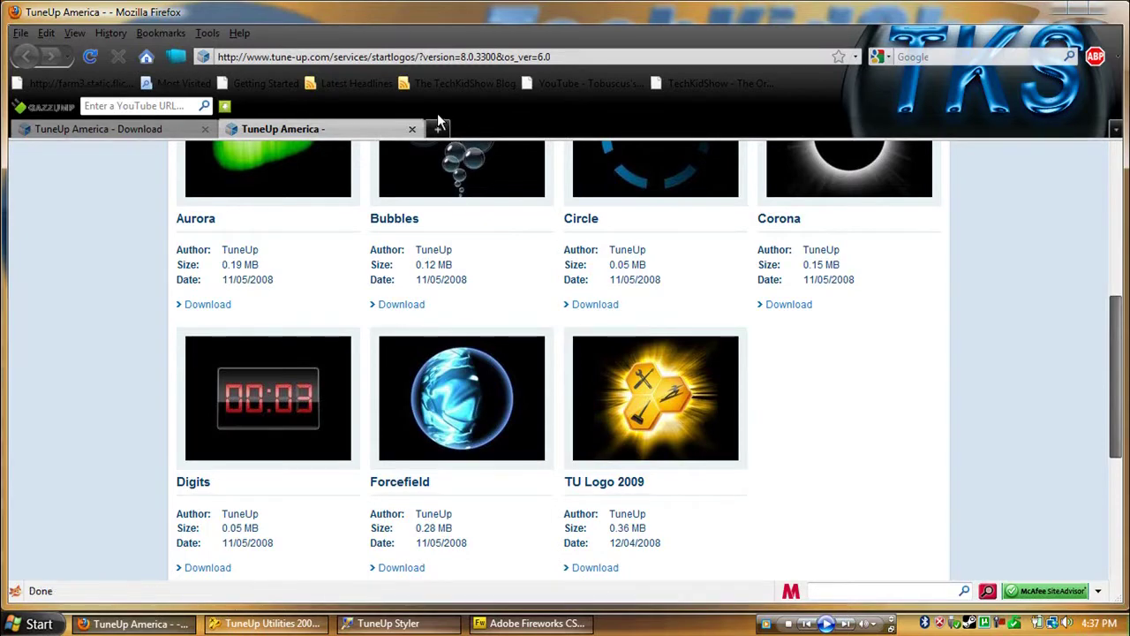
Open a new Firefox tab and start entering the tutorials.techkidshow.com address
click(439, 130)
text(t)
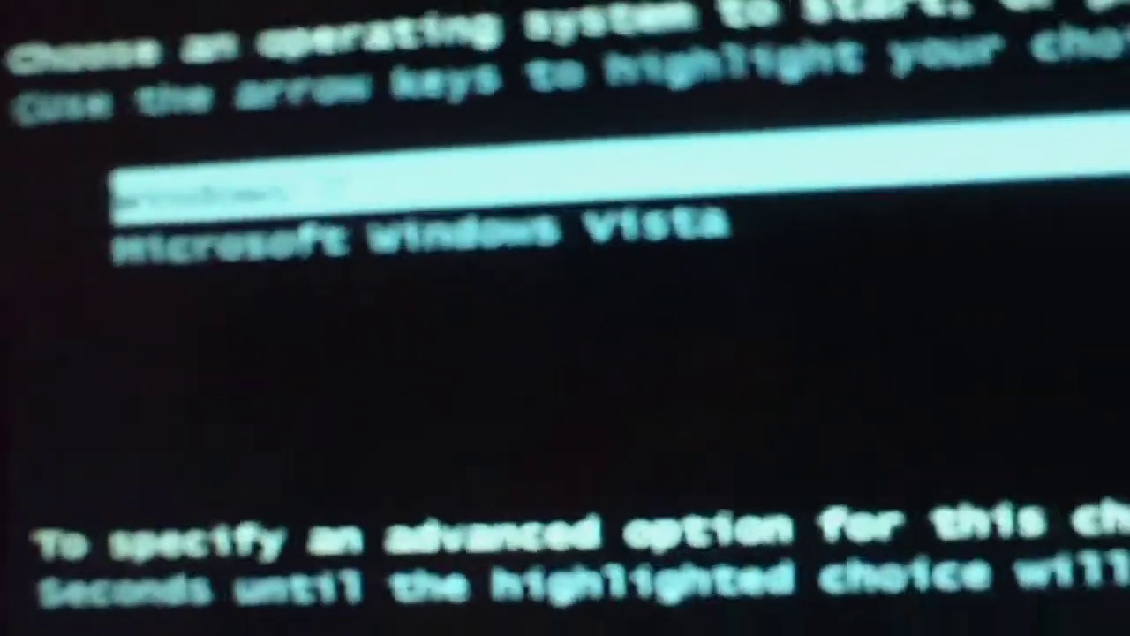
At the Windows Boot Manager, select Microsoft Windows Vista instead of Windows 7
key(Down)
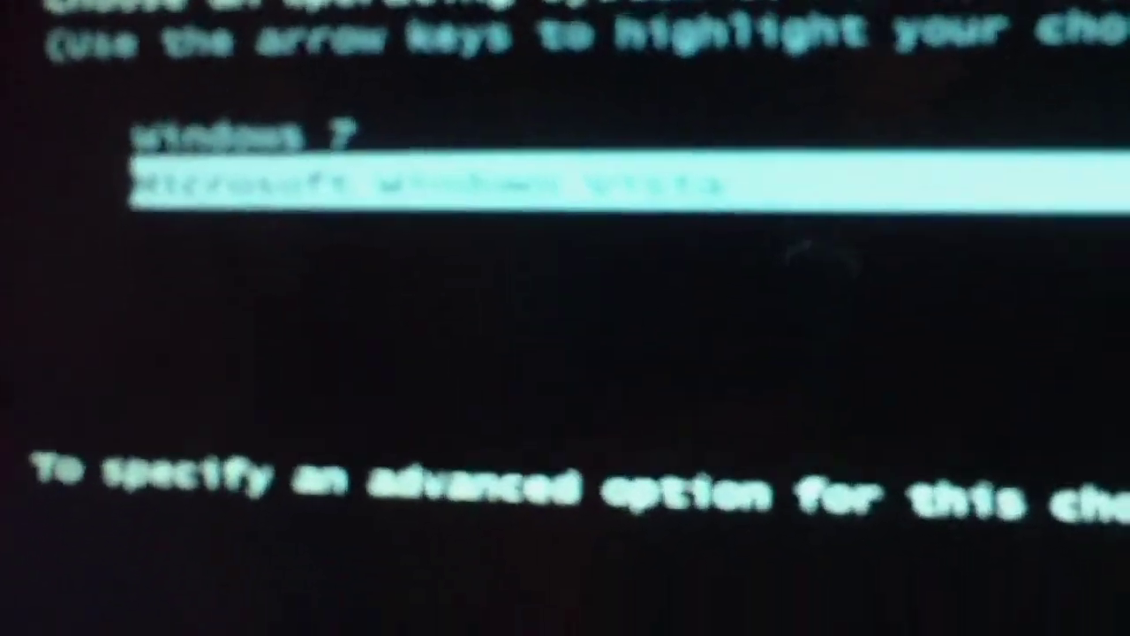